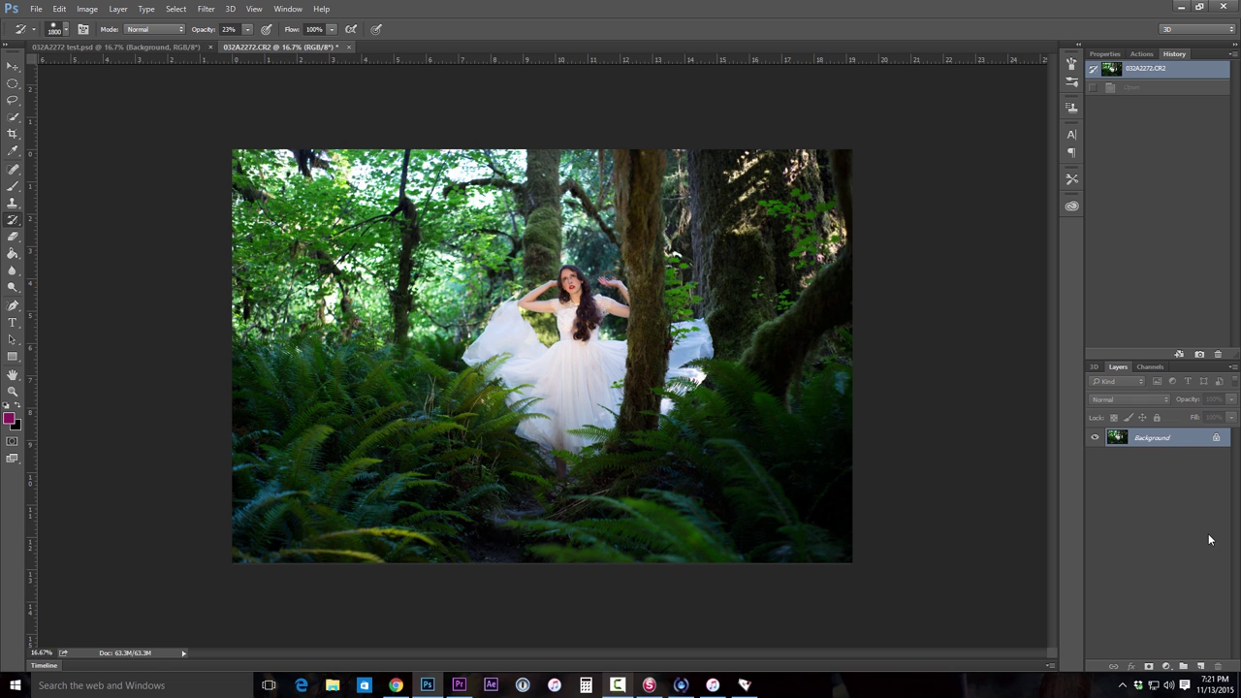
# Step: Duplicate the Background layer as Background copy and bring up the adjustment layer list
pyautogui.moveTo(1170, 449); pyautogui.dragTo(1203, 667)
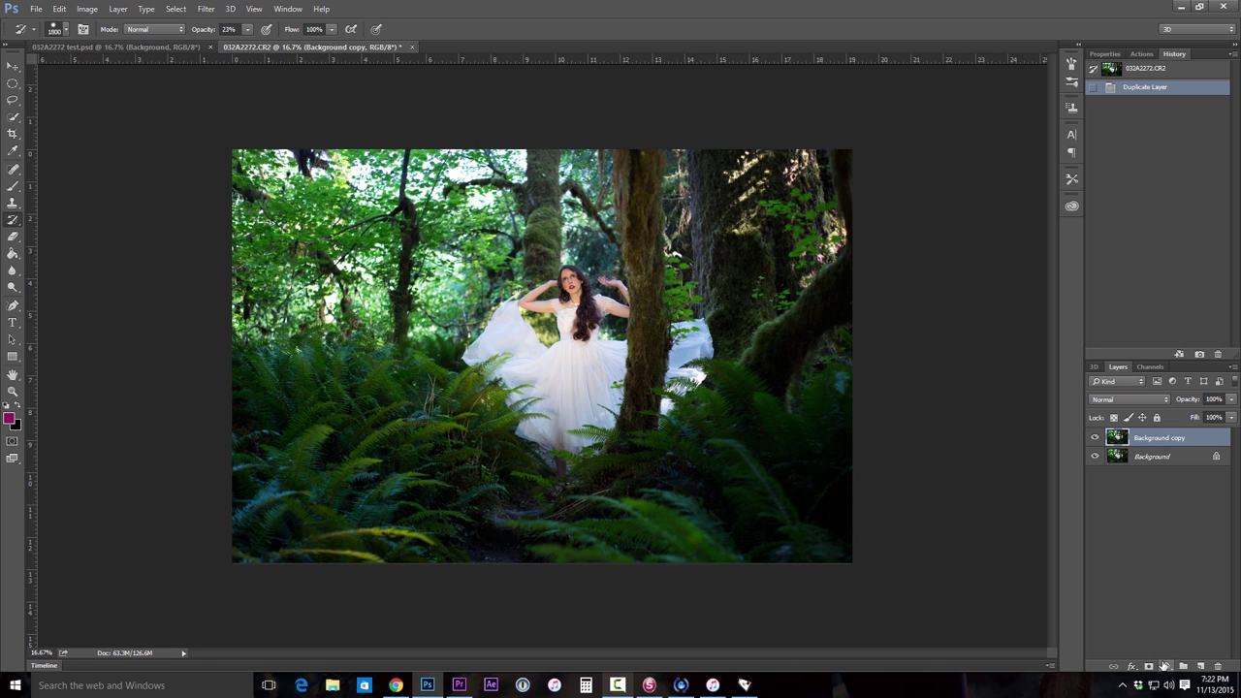
pyautogui.click(1164, 668)
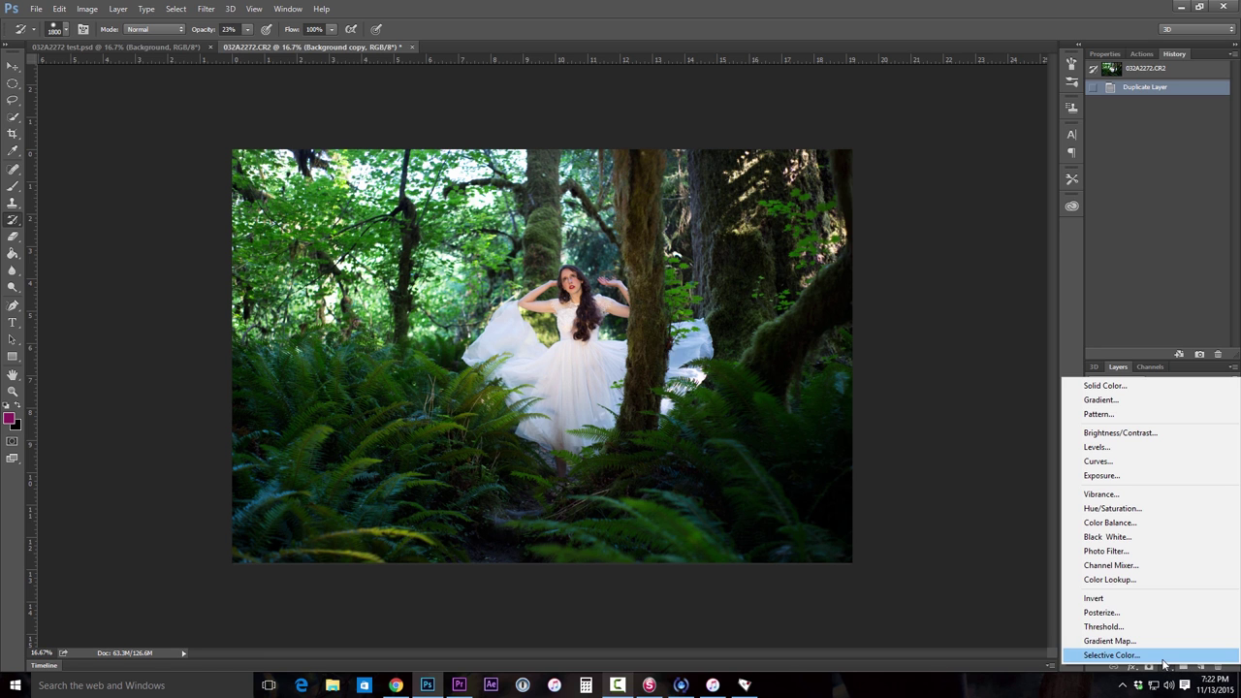
# Step: Add an Exposure adjustment layer and lower exposure to about -1.95 to darken the photo
pyautogui.click(1098, 476)
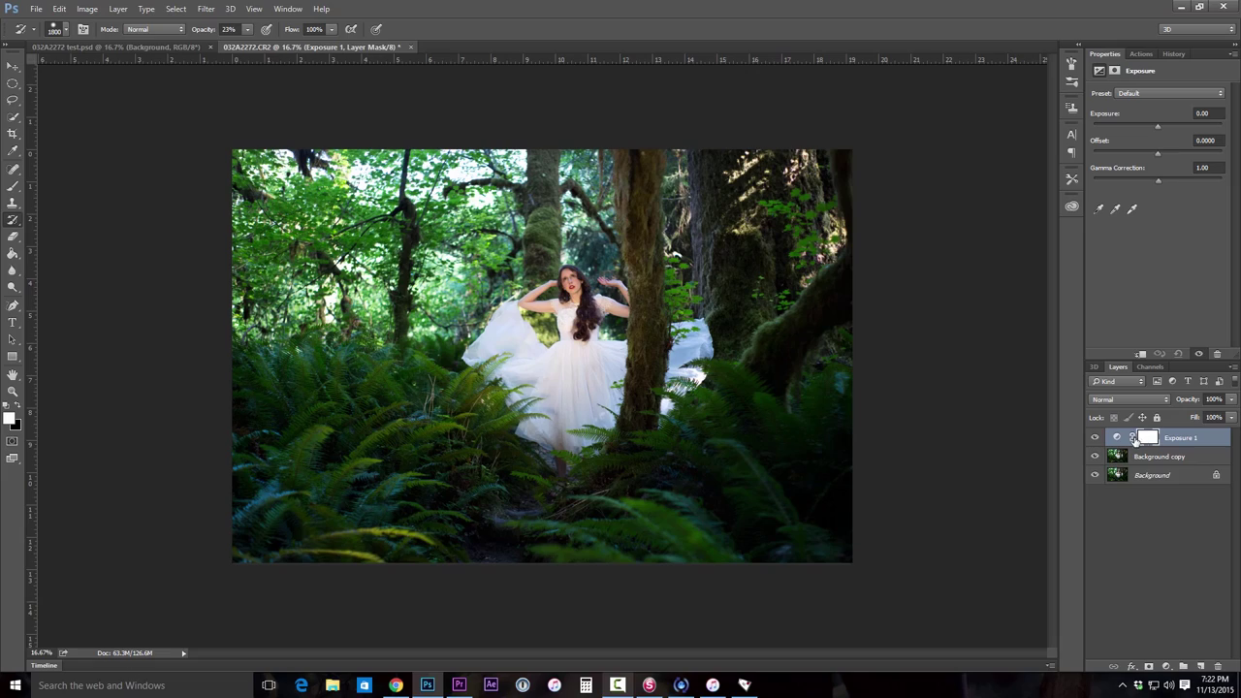
pyautogui.click(1118, 438)
pyautogui.moveTo(1156, 125); pyautogui.dragTo(1144, 125)
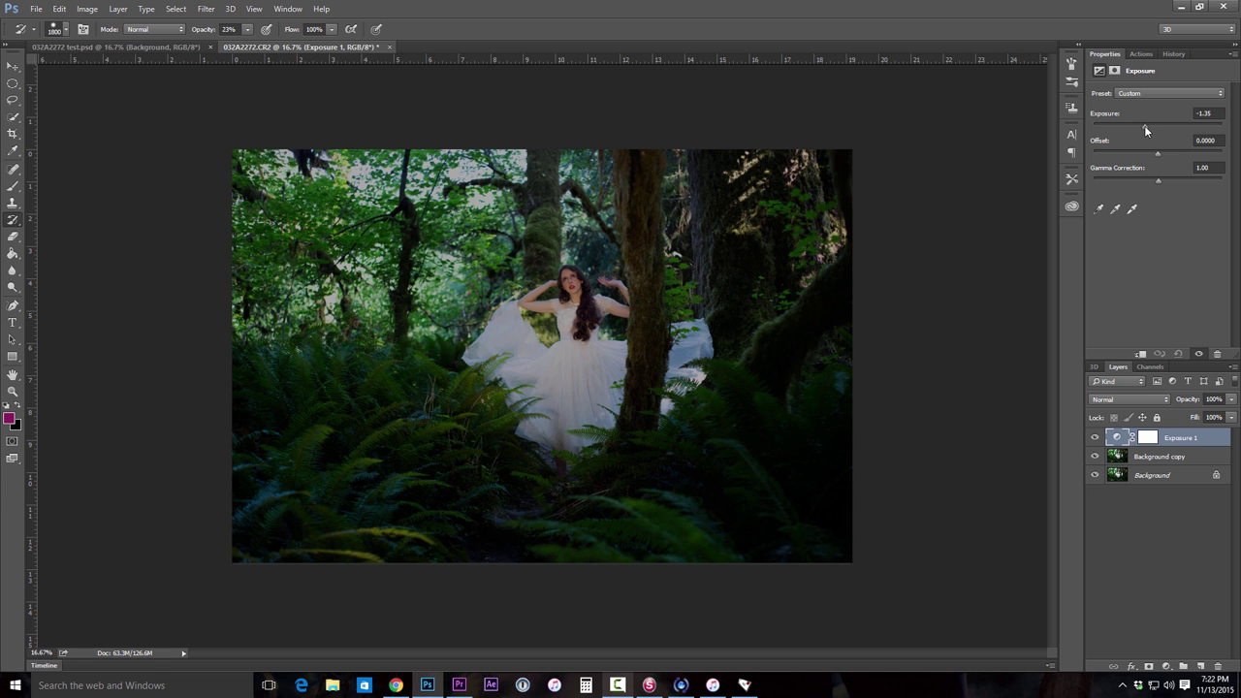
pyautogui.moveTo(1144, 125); pyautogui.dragTo(1138, 124)
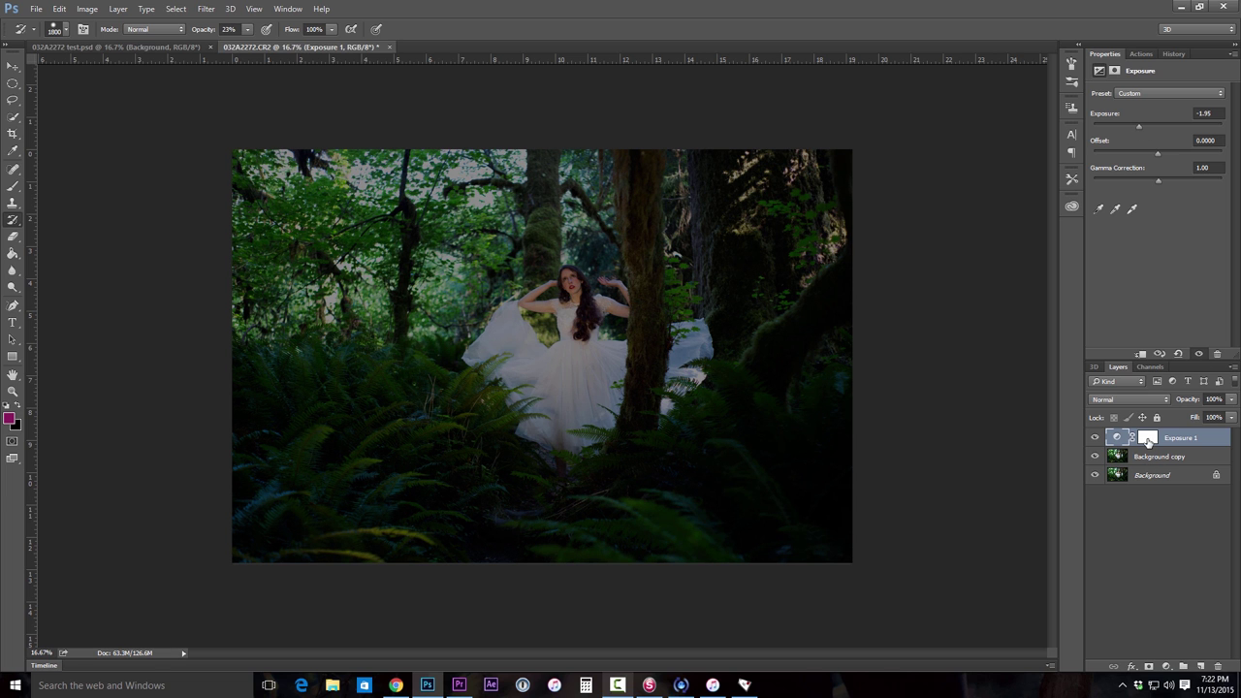
pyautogui.click(1147, 439)
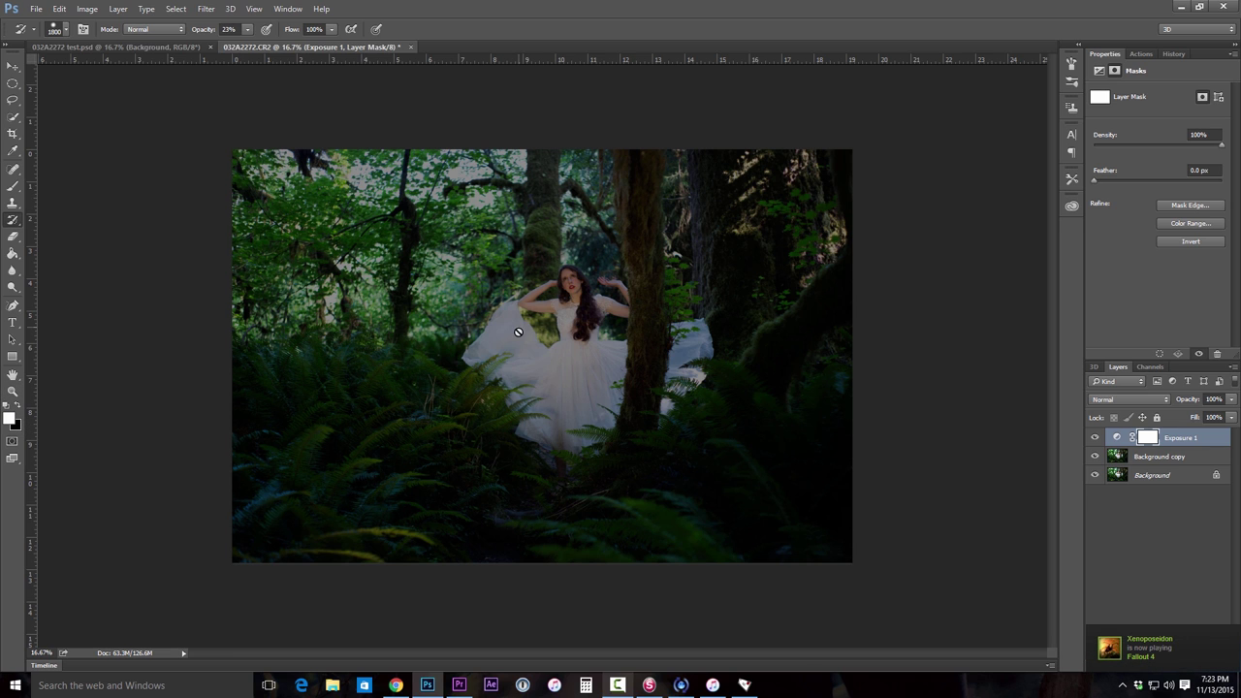
# Step: Make black the foreground colour and set up a 200 px Brush with 40% hardness
pyautogui.click(16, 406)
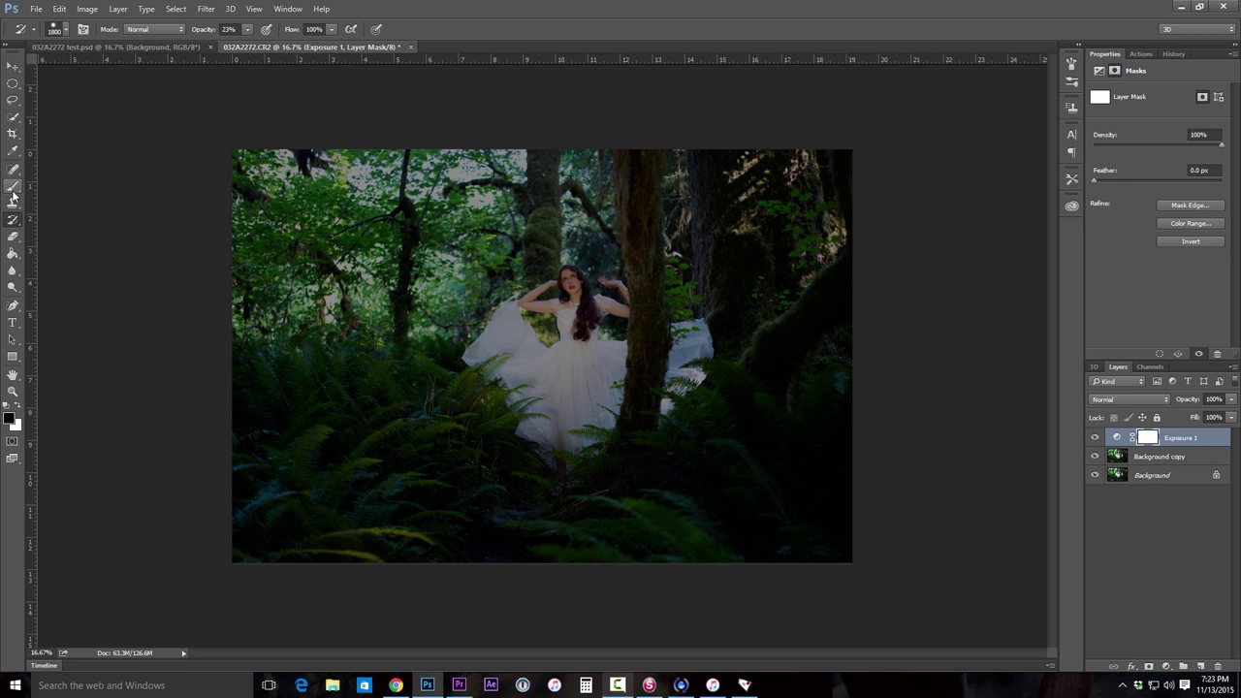
pyautogui.click(14, 188)
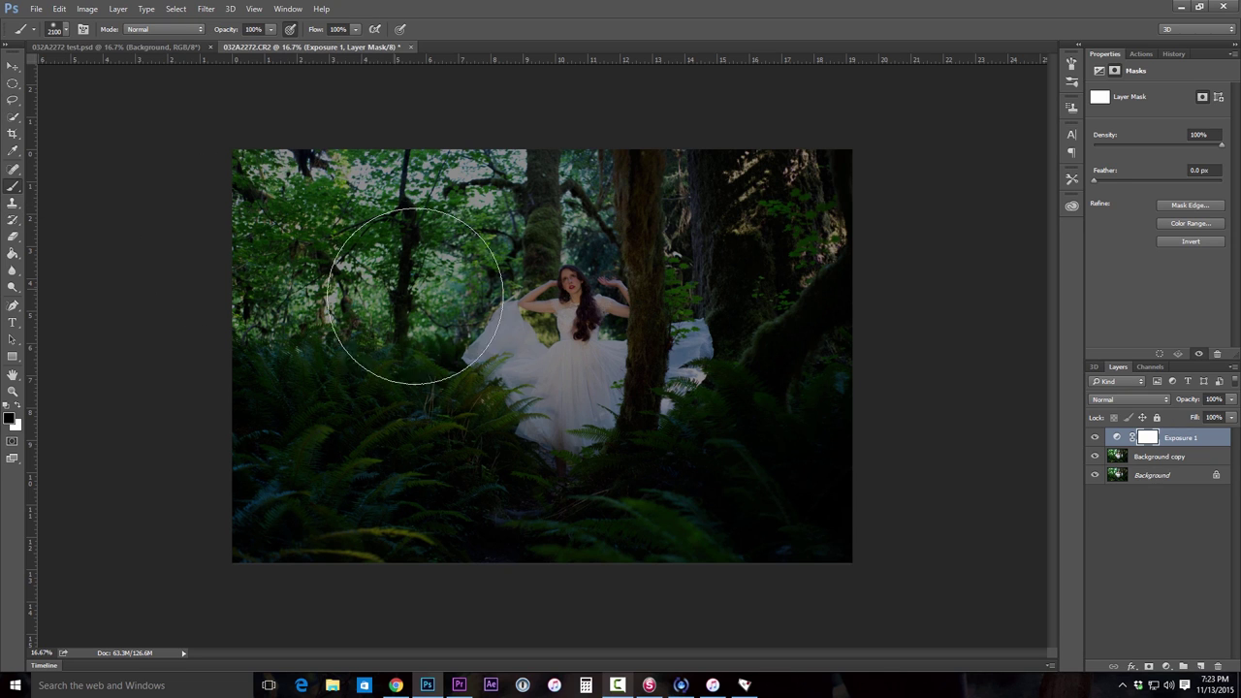
pyautogui.press('[')
pyautogui.press('[')
pyautogui.press('[')
pyautogui.press('[')
pyautogui.press('[')
pyautogui.press('[')
pyautogui.press('[')
pyautogui.press('[')
pyautogui.press('[')
pyautogui.press('[')
pyautogui.press('[')
pyautogui.press('[')
pyautogui.press('[')
pyautogui.press('[')
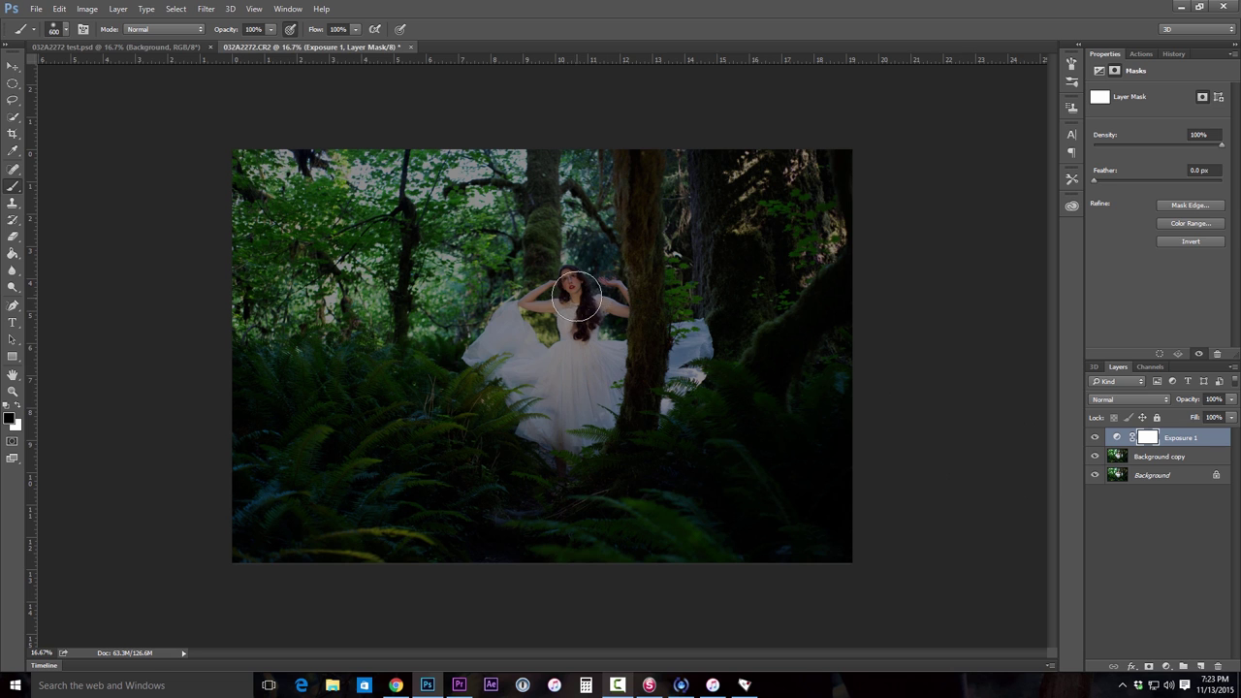
pyautogui.click(66, 27)
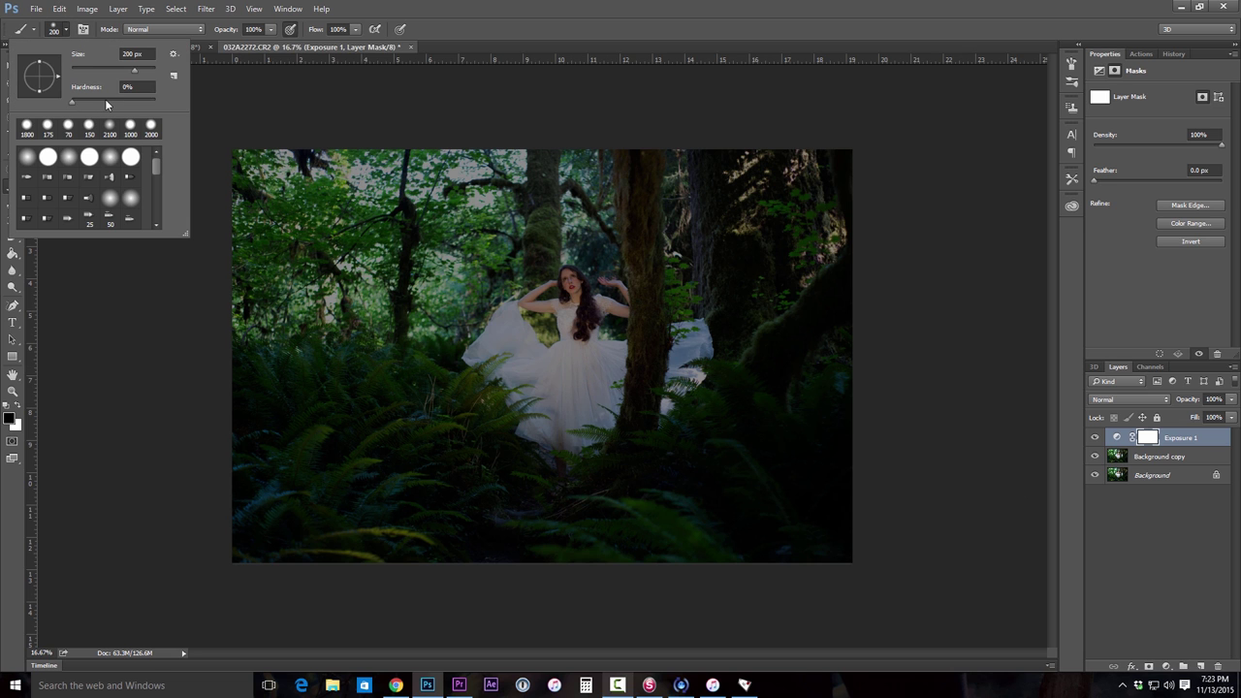
pyautogui.click(107, 101)
pyautogui.click(502, 28)
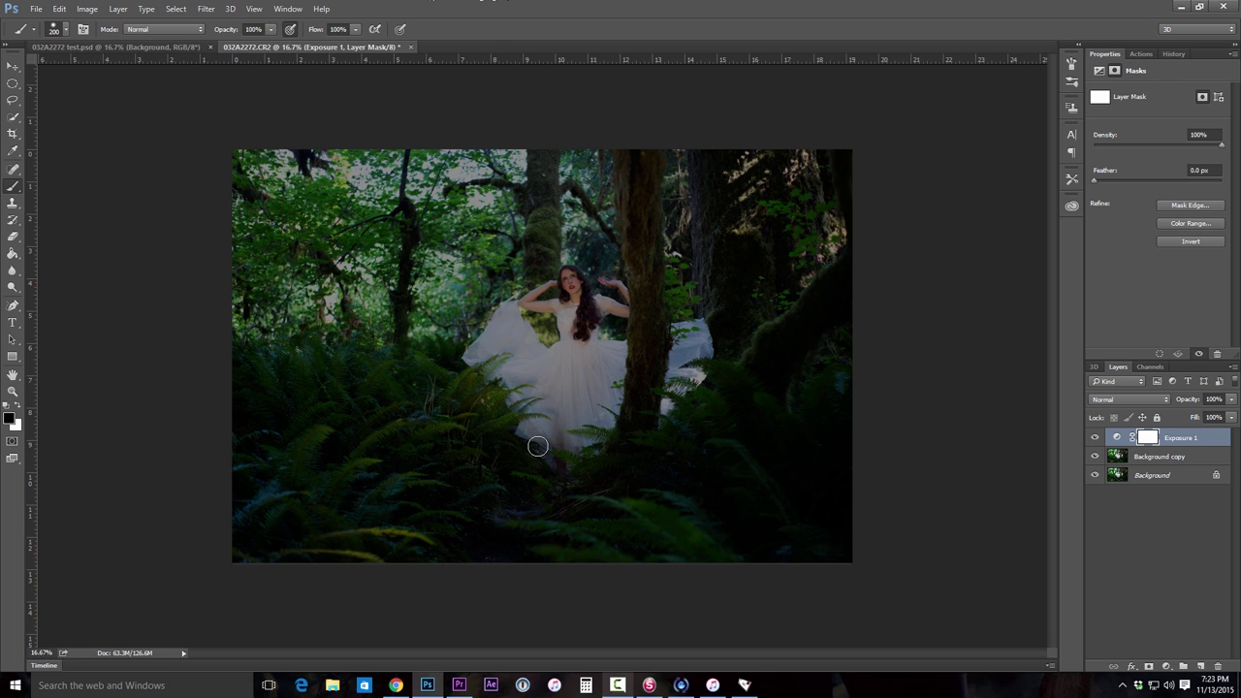
# Step: At 25% zoom, paint black on the Exposure mask over the woman's face, neck and sleeve
pyautogui.hotkey('ctrl', '=')
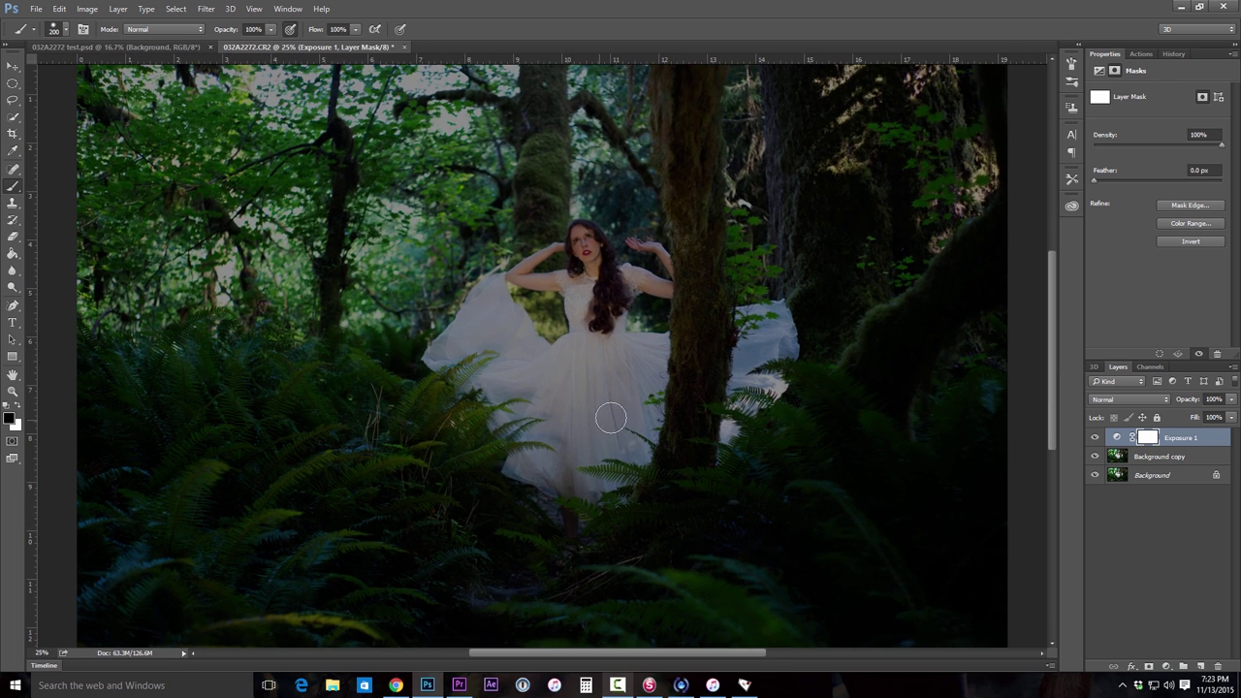
pyautogui.moveTo(585, 245)
pyautogui.mouseDown()
pyautogui.moveTo(587, 398)
pyautogui.moveTo(580, 303)
pyautogui.moveTo(606, 291)
pyautogui.moveTo(612, 310)
pyautogui.moveTo(569, 425)
pyautogui.moveTo(514, 370)
pyautogui.moveTo(551, 443)
pyautogui.moveTo(508, 404)
pyautogui.moveTo(482, 343)
pyautogui.moveTo(544, 397)
pyautogui.moveTo(480, 326)
pyautogui.moveTo(581, 383)
pyautogui.moveTo(550, 435)
pyautogui.moveTo(507, 407)
pyautogui.moveTo(508, 426)
pyautogui.moveTo(500, 419)
pyautogui.moveTo(527, 434)
pyautogui.moveTo(514, 432)
pyautogui.moveTo(605, 391)
pyautogui.moveTo(595, 372)
pyautogui.moveTo(562, 377)
pyautogui.moveTo(586, 358)
pyautogui.moveTo(530, 351)
pyautogui.moveTo(496, 316)
pyautogui.moveTo(454, 351)
pyautogui.moveTo(475, 345)
pyautogui.moveTo(520, 465)
pyautogui.moveTo(580, 464)
pyautogui.mouseUp()
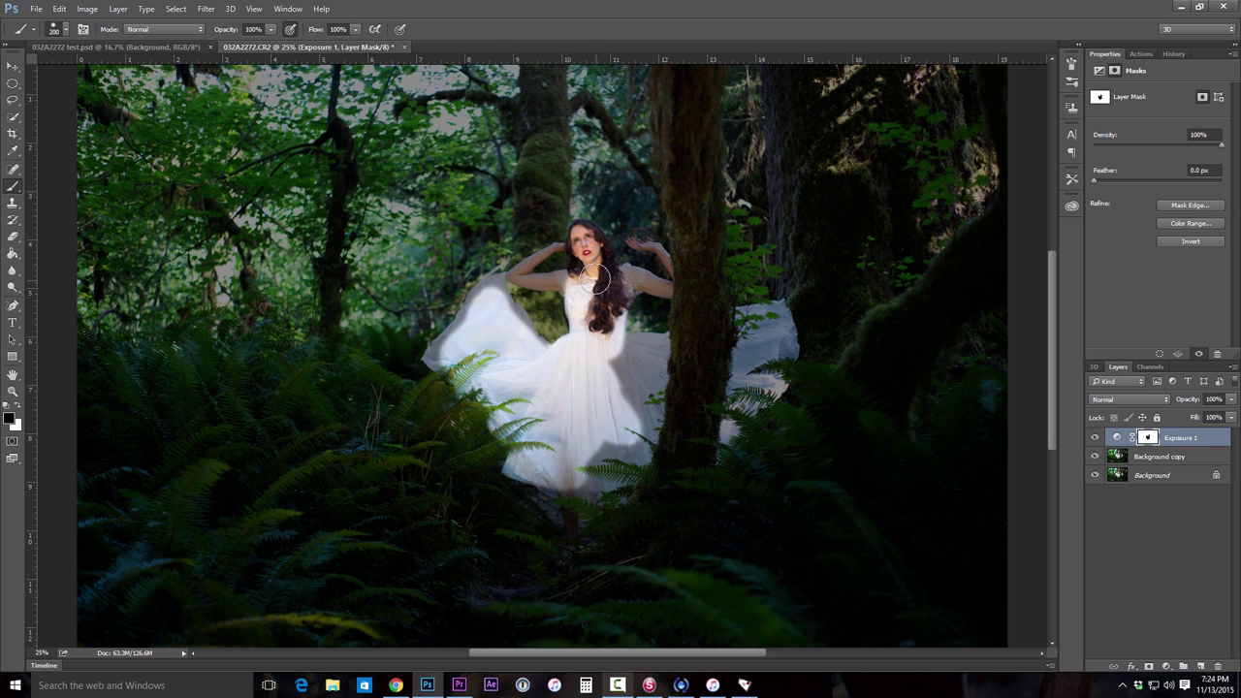
pyautogui.moveTo(773, 332)
pyautogui.mouseDown()
pyautogui.moveTo(777, 308)
pyautogui.moveTo(783, 360)
pyautogui.moveTo(746, 401)
pyautogui.moveTo(776, 373)
pyautogui.moveTo(756, 310)
pyautogui.moveTo(742, 312)
pyautogui.moveTo(747, 345)
pyautogui.moveTo(678, 387)
pyautogui.moveTo(562, 281)
pyautogui.moveTo(621, 242)
pyautogui.moveTo(456, 369)
pyautogui.mouseUp()
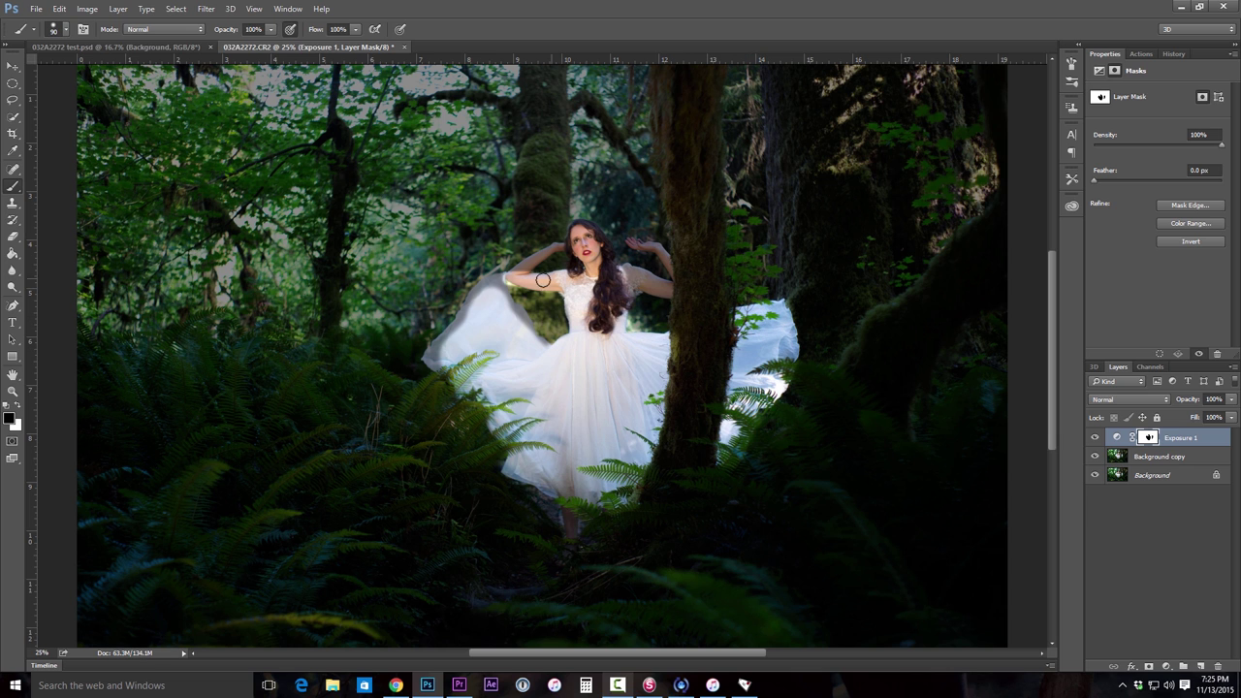
pyautogui.press('[')
pyautogui.press('[')
pyautogui.press('[')
pyautogui.press('[')
pyautogui.press('[')
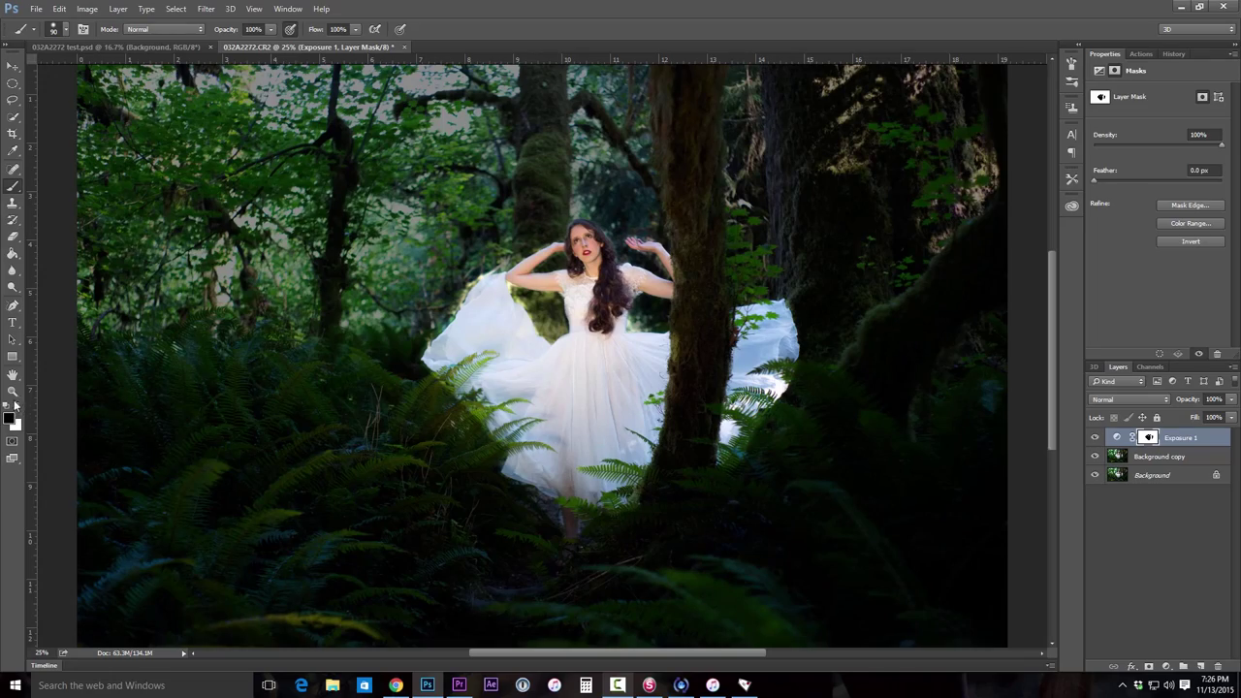
pyautogui.click(18, 408)
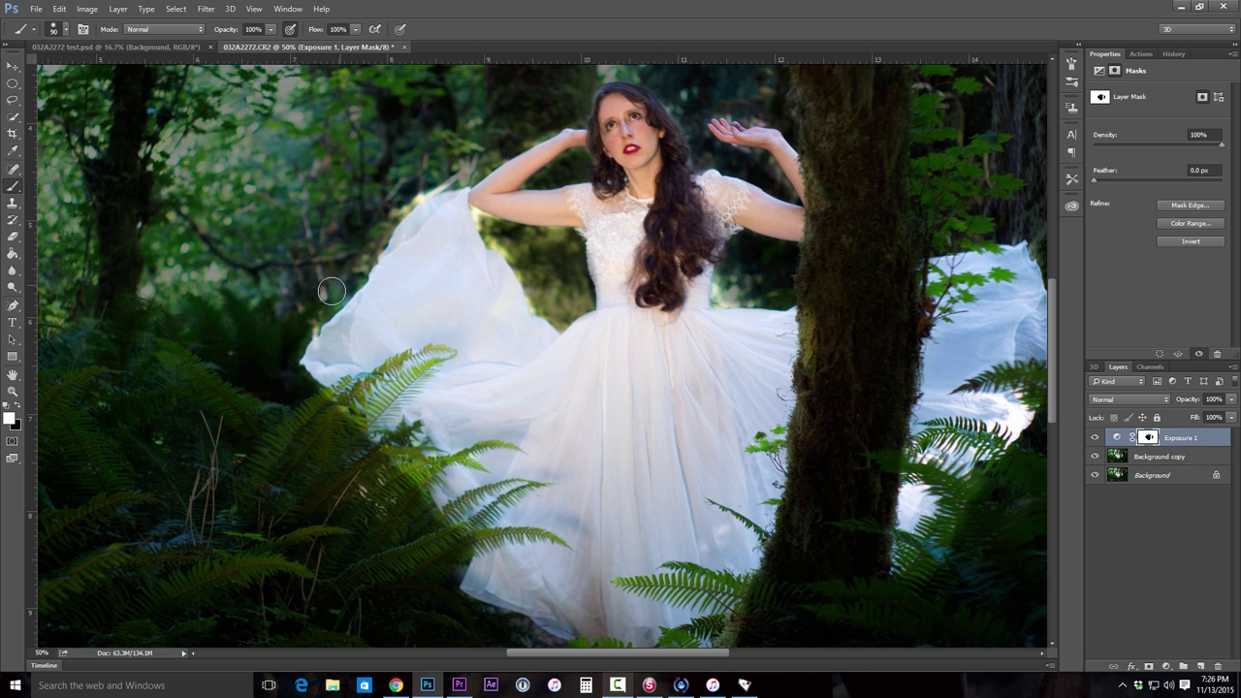
# Step: Compare recent mask strokes in History, then repaint the mask along the dress's lower edge
pyautogui.click(1172, 54)
pyautogui.click(1150, 324)
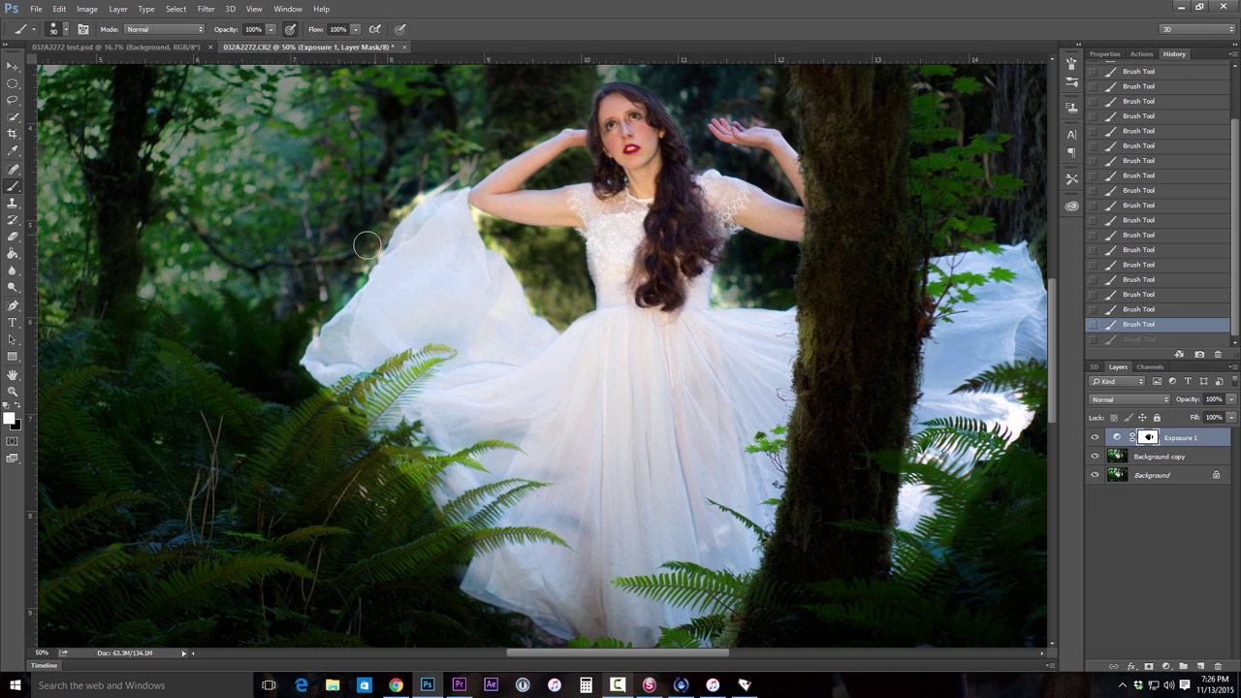
pyautogui.scroll(5, 1096, 118)
pyautogui.scroll(-5, 1096, 119)
pyautogui.click(1139, 338)
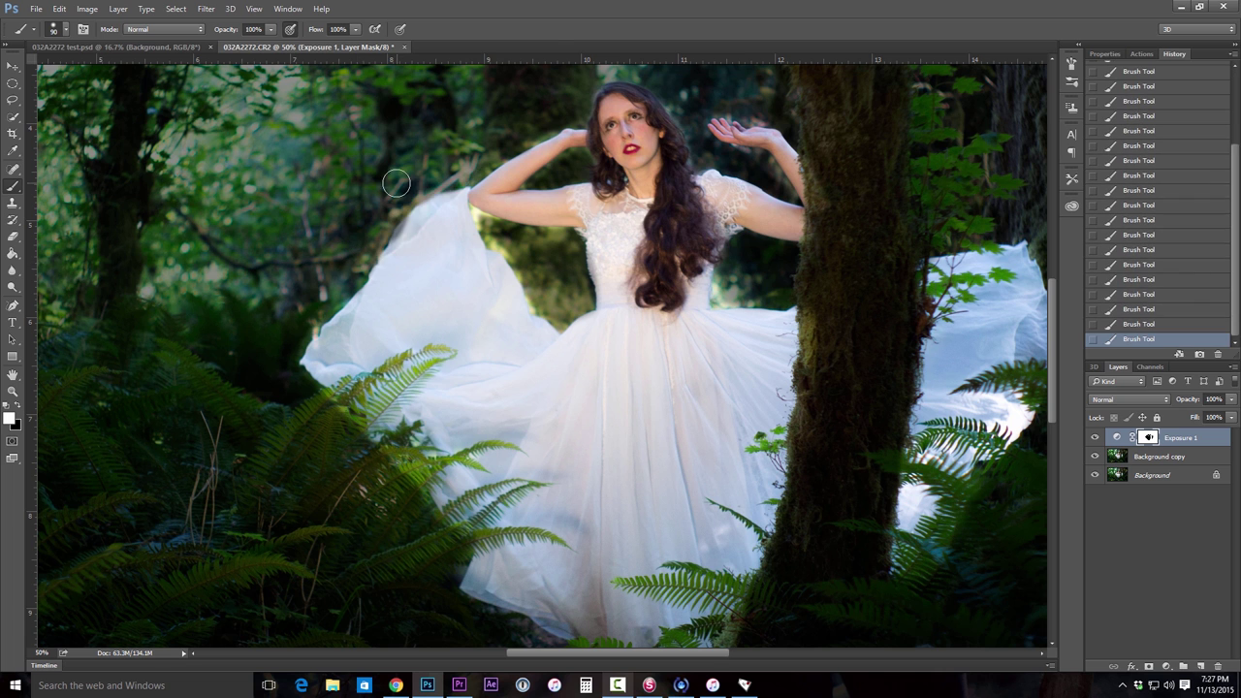
pyautogui.scroll(-3, 568, 456)
pyautogui.scroll(3, 811, 232)
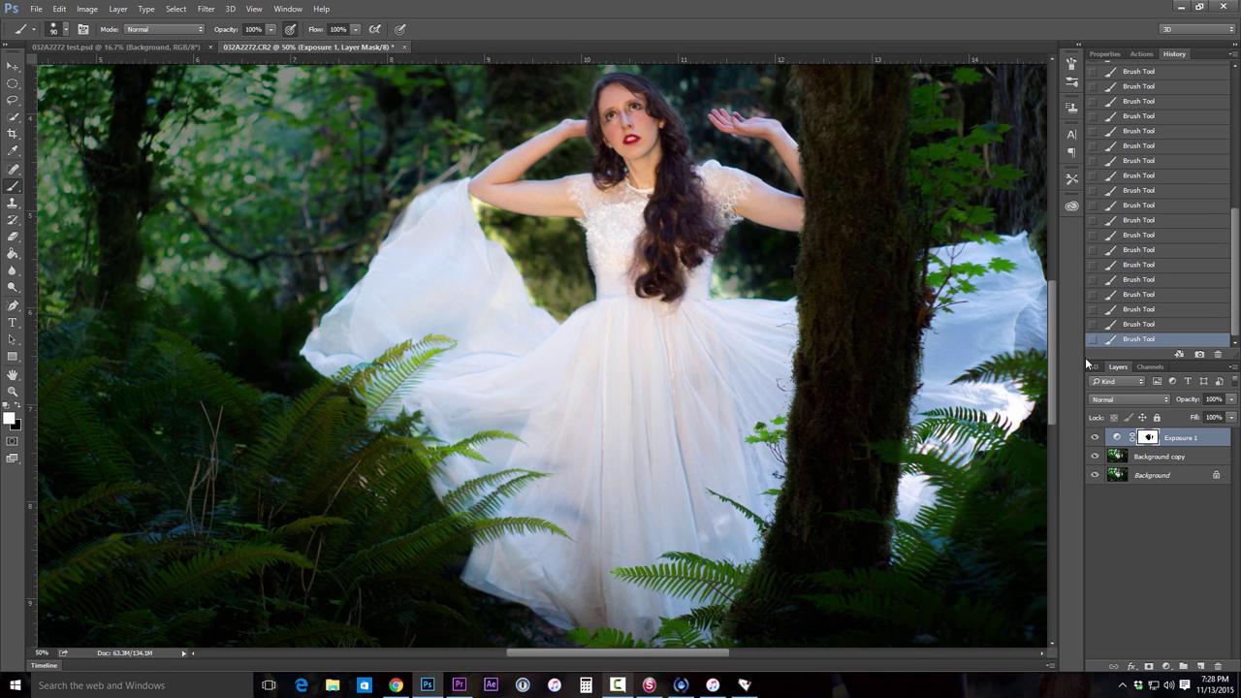
pyautogui.scroll(3, 839, 252)
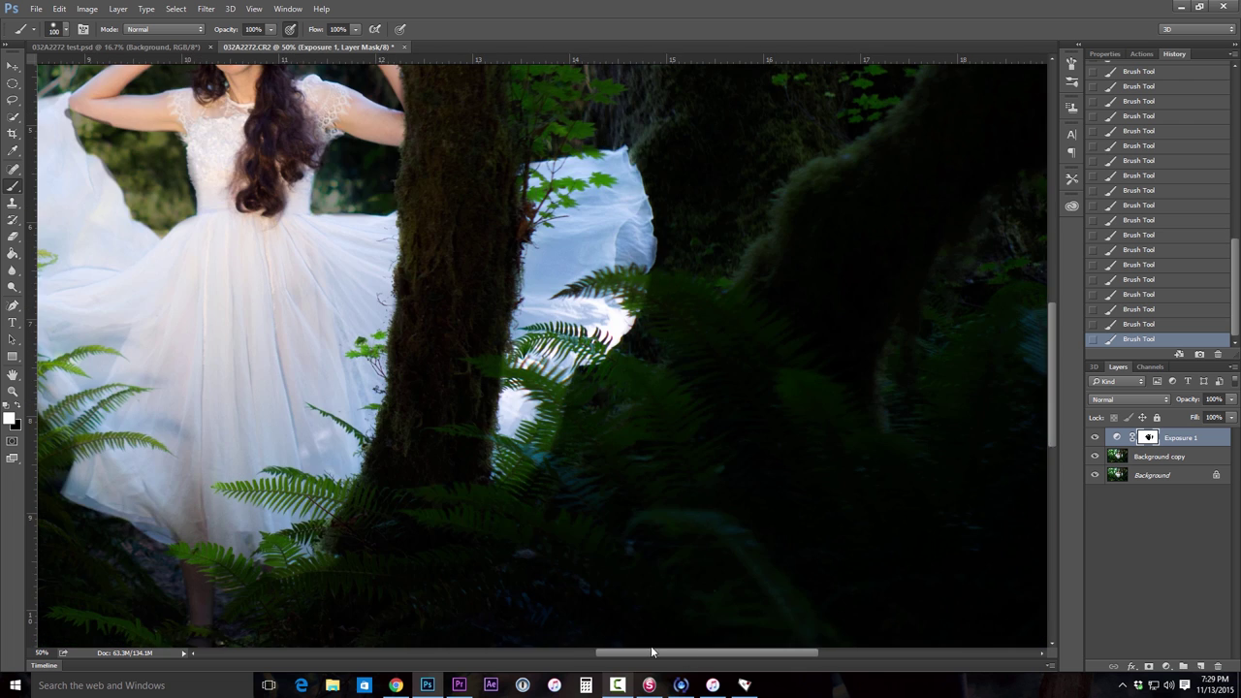
pyautogui.moveTo(651, 651); pyautogui.dragTo(540, 652)
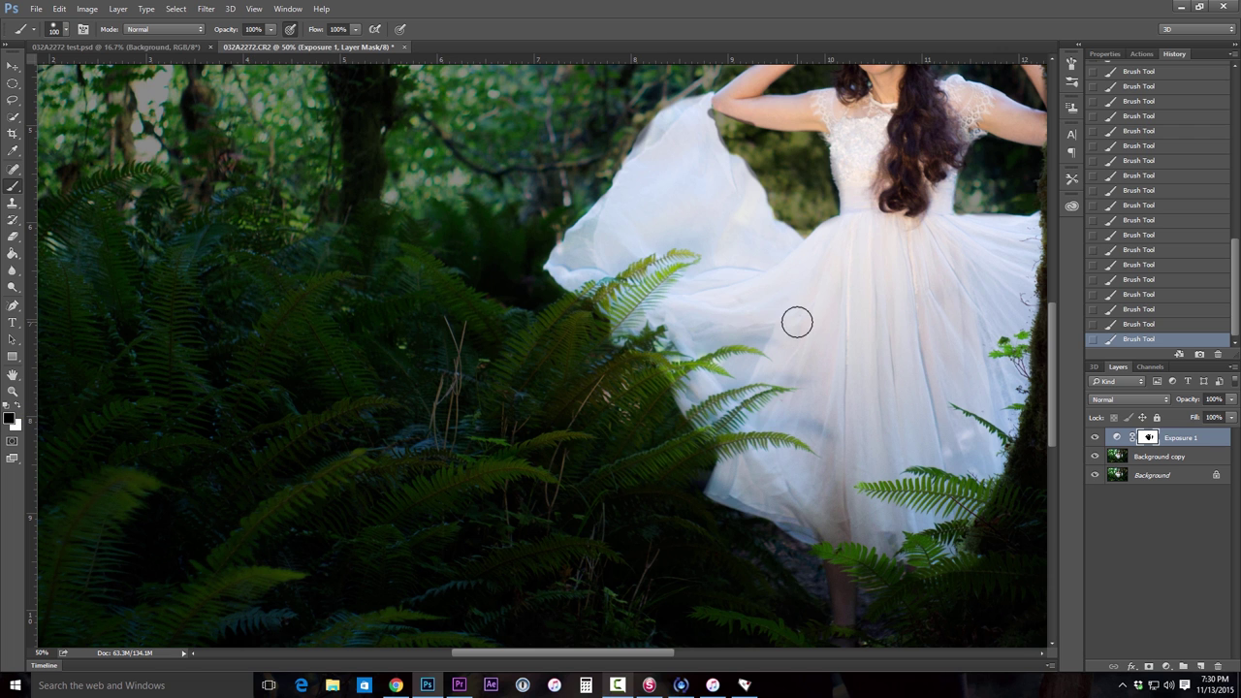
pyautogui.moveTo(634, 655); pyautogui.dragTo(691, 639)
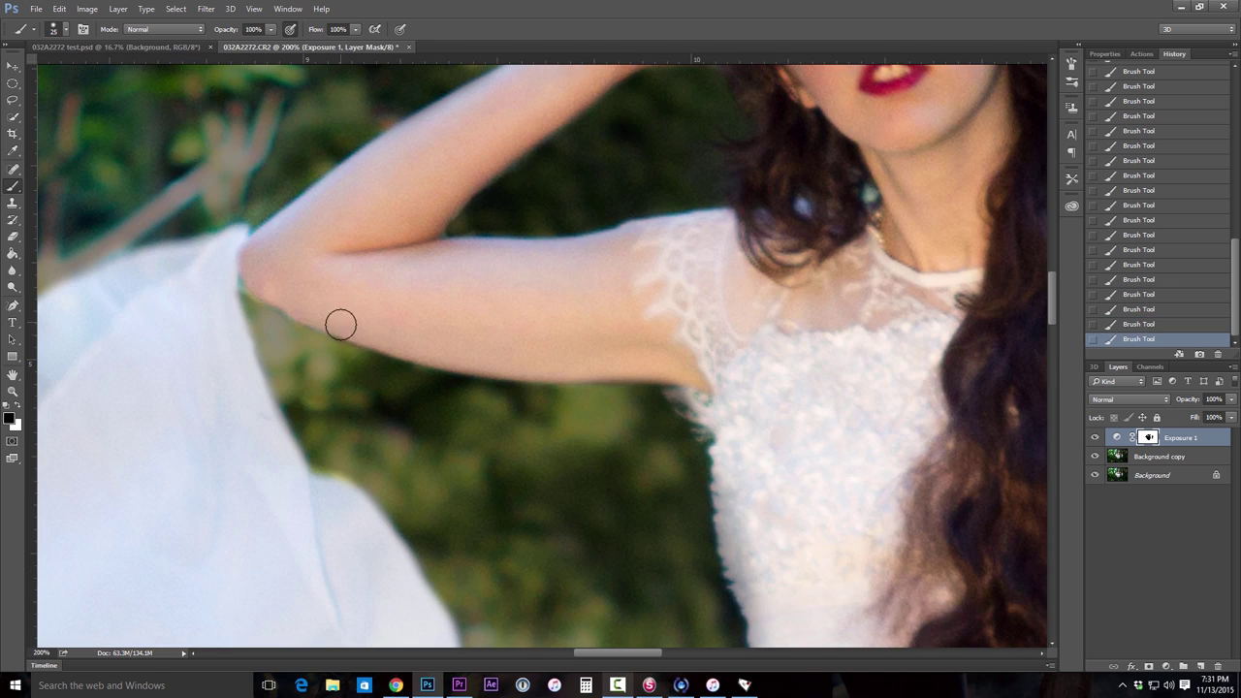
# Step: Refine the mask edge along the arm and hand with a smaller 20 px brush
pyautogui.moveTo(631, 652); pyautogui.dragTo(707, 652)
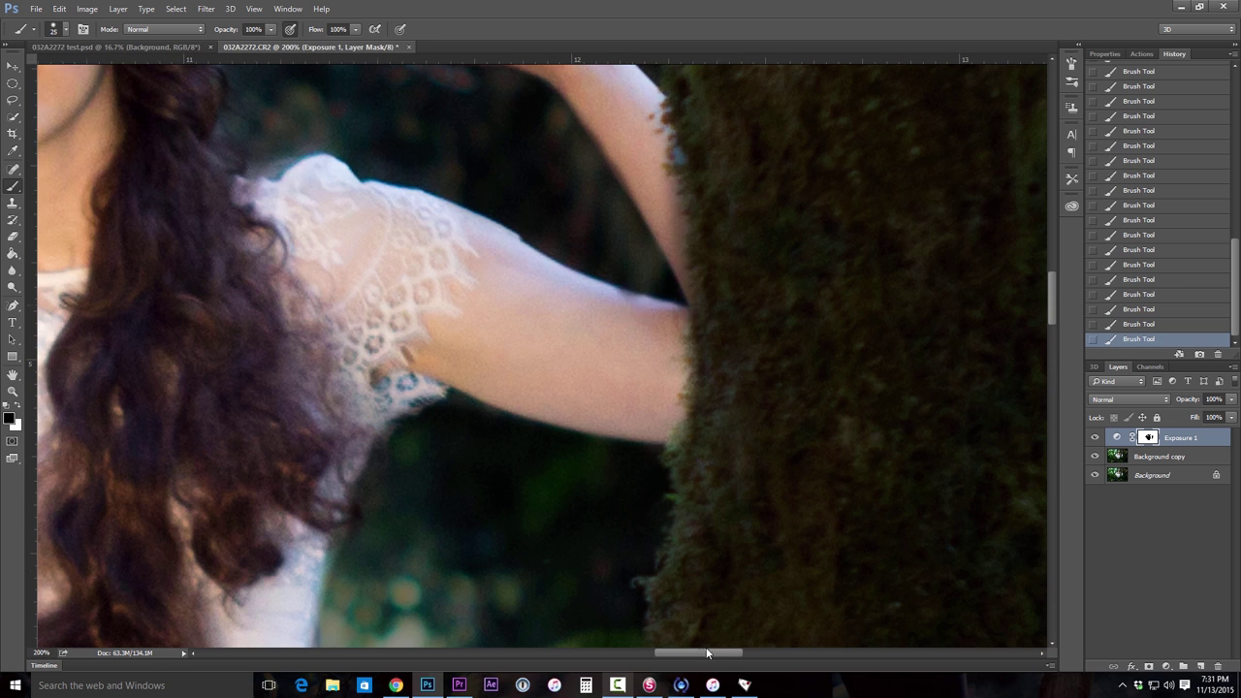
pyautogui.press('[')
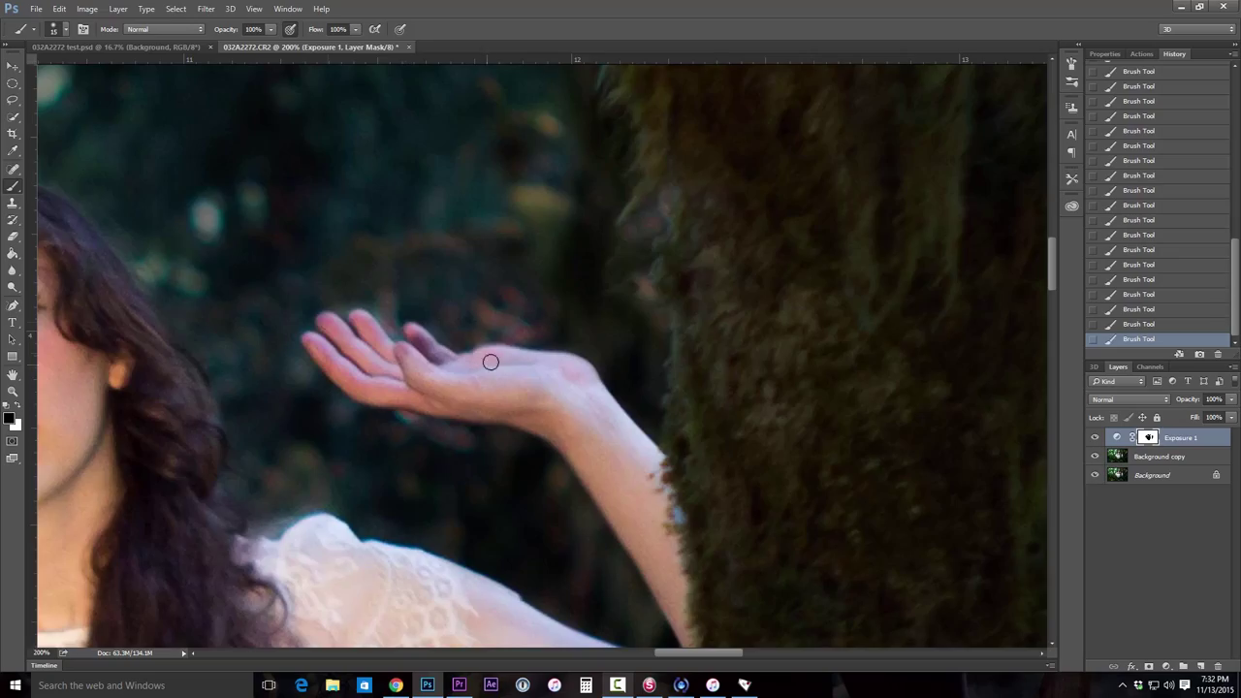
pyautogui.scroll(-5, 488, 359)
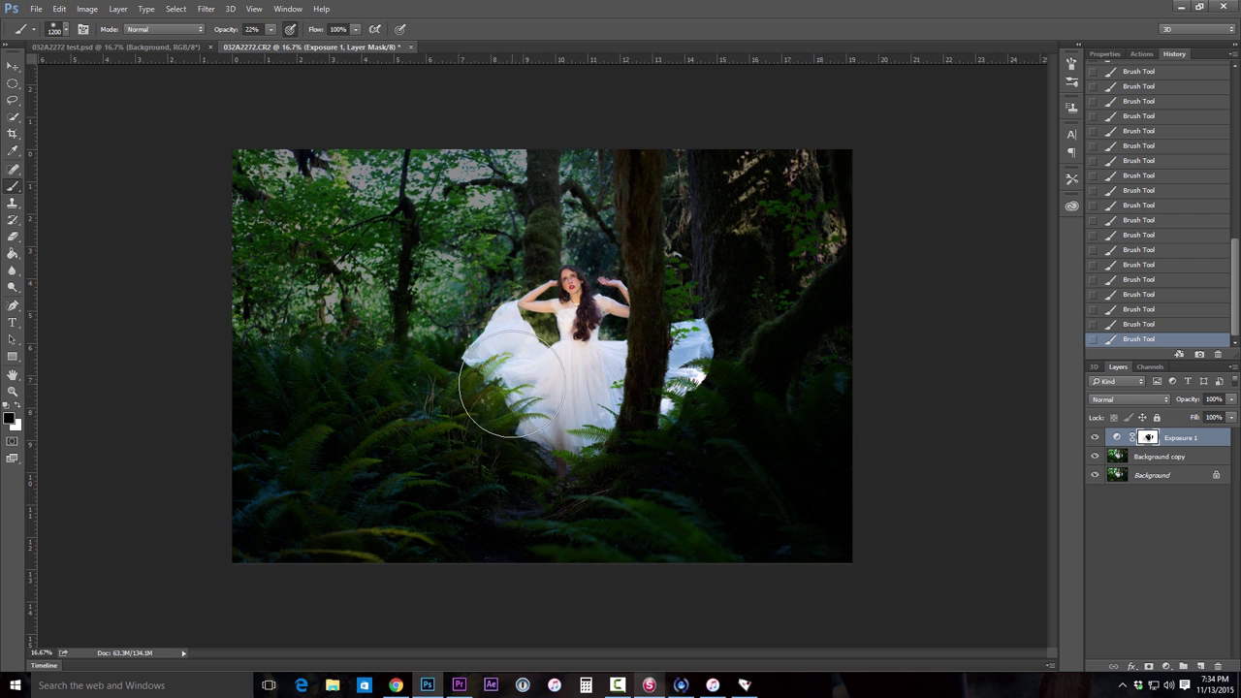
# Step: Enlarge the brush to 1800 px for light painting over the ferns
pyautogui.press(']')
pyautogui.press(']')
pyautogui.press(']')
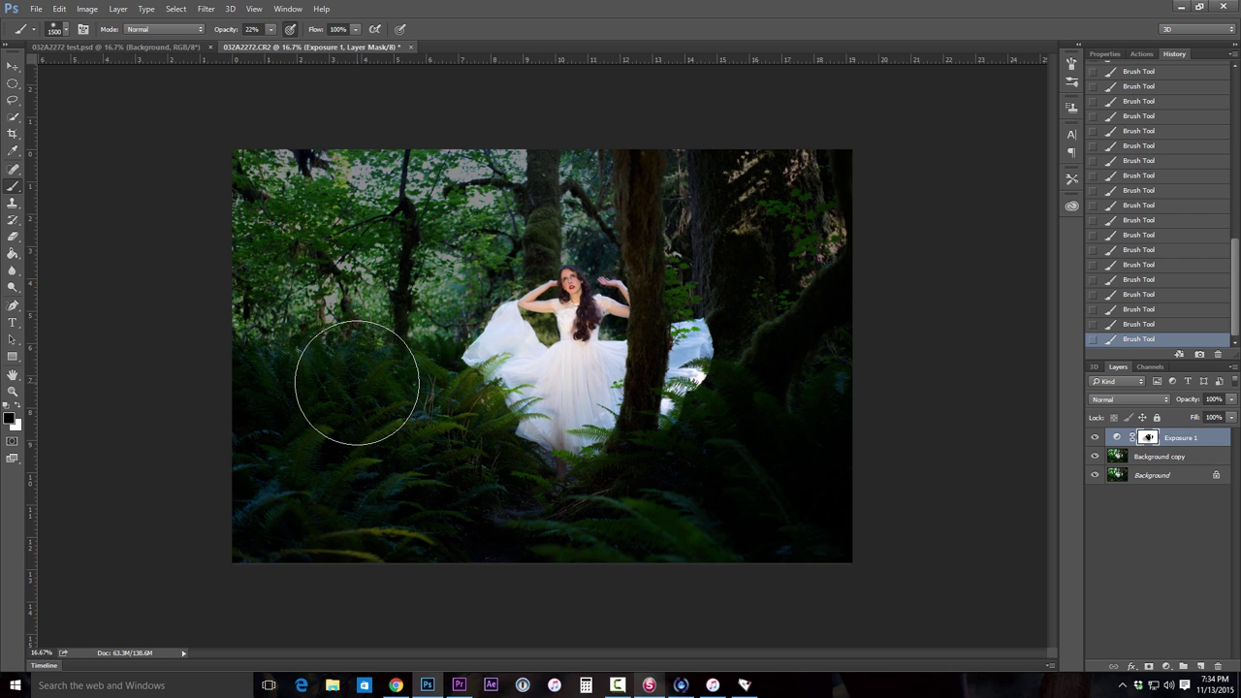
pyautogui.press(']')
pyautogui.press(']')
pyautogui.press(']')
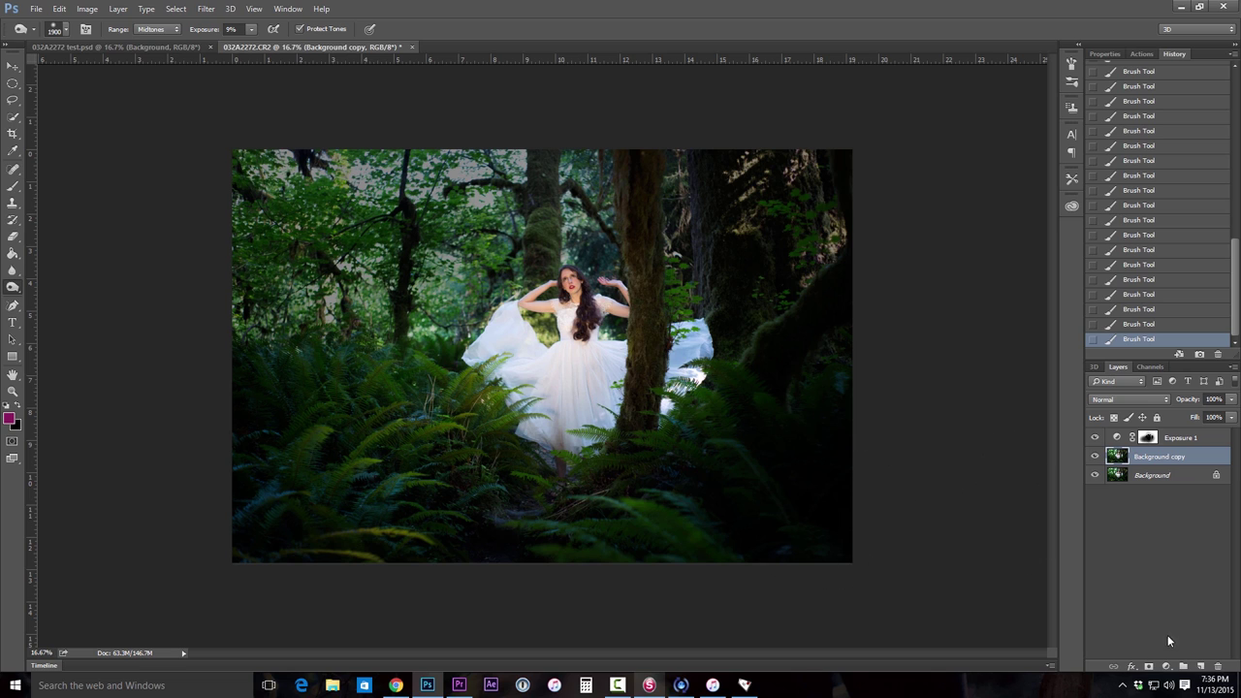
# Step: Add Layer 1 above Exposure 1 and paint black across the top and bottom-right edges
pyautogui.click(1201, 666)
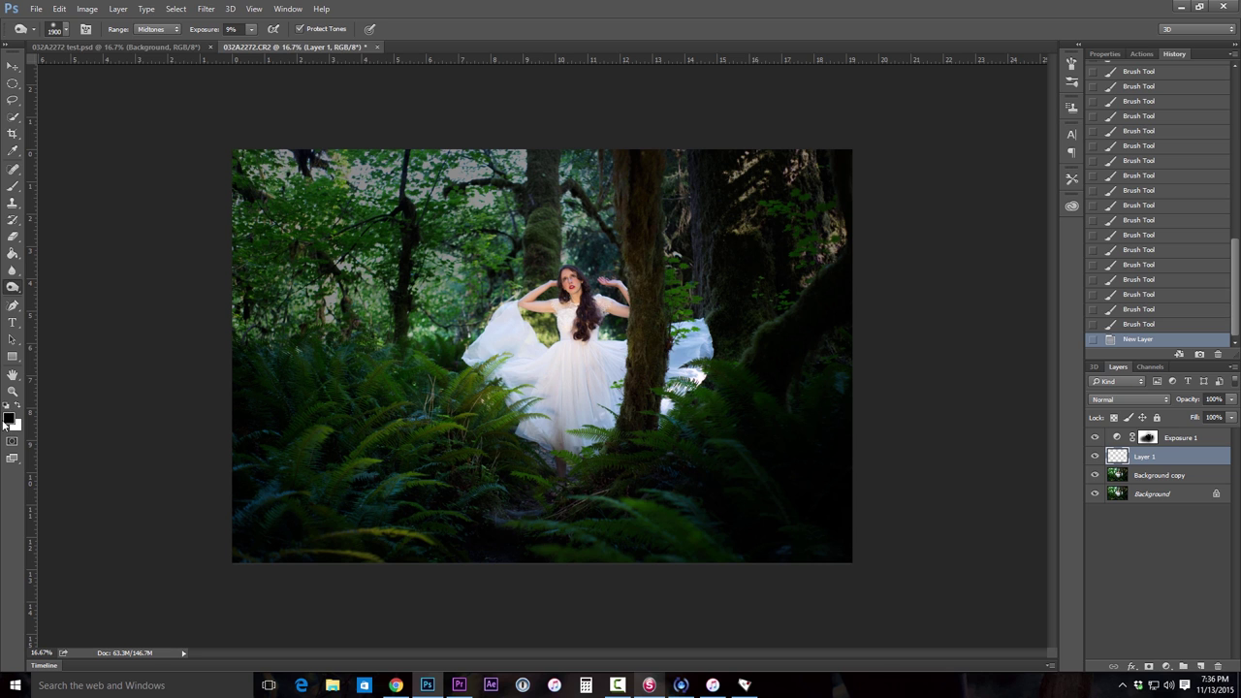
pyautogui.click(12, 187)
pyautogui.click(271, 29)
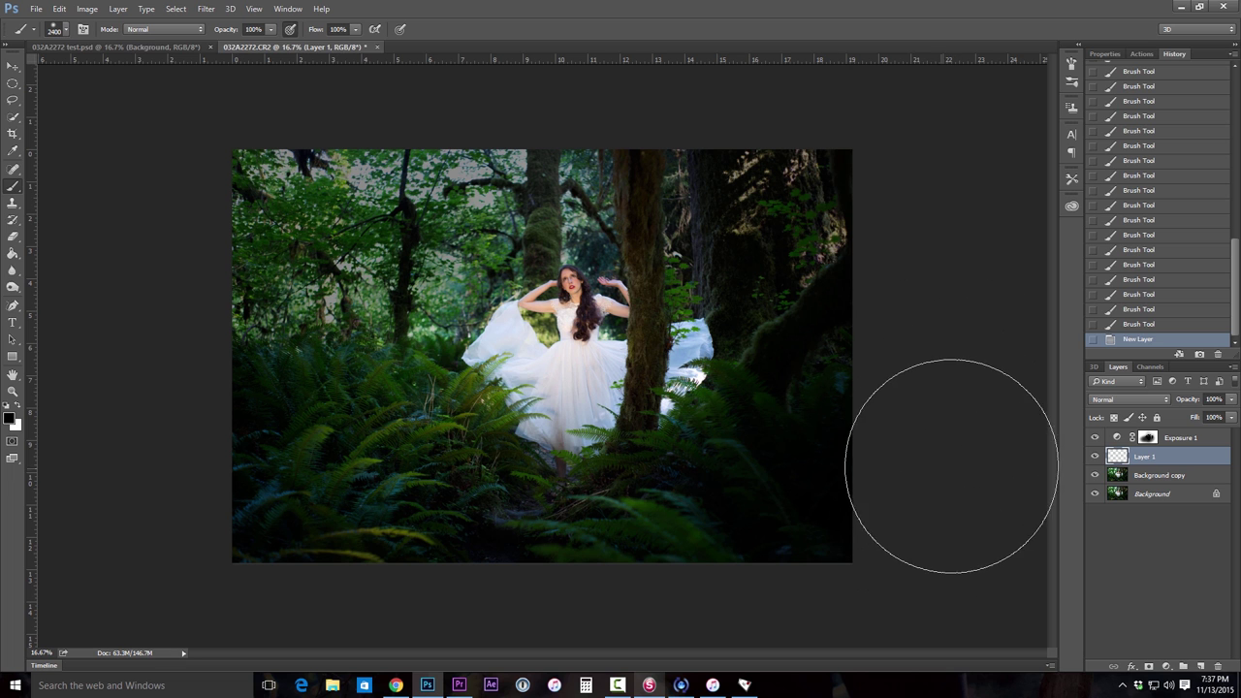
pyautogui.moveTo(1118, 463); pyautogui.dragTo(1117, 432)
pyautogui.moveTo(926, 272)
pyautogui.mouseDown()
pyautogui.moveTo(862, 188)
pyautogui.moveTo(692, 110)
pyautogui.moveTo(437, 116)
pyautogui.moveTo(276, 184)
pyautogui.moveTo(223, 213)
pyautogui.moveTo(332, 180)
pyautogui.moveTo(209, 277)
pyautogui.moveTo(133, 437)
pyautogui.moveTo(249, 631)
pyautogui.mouseUp()
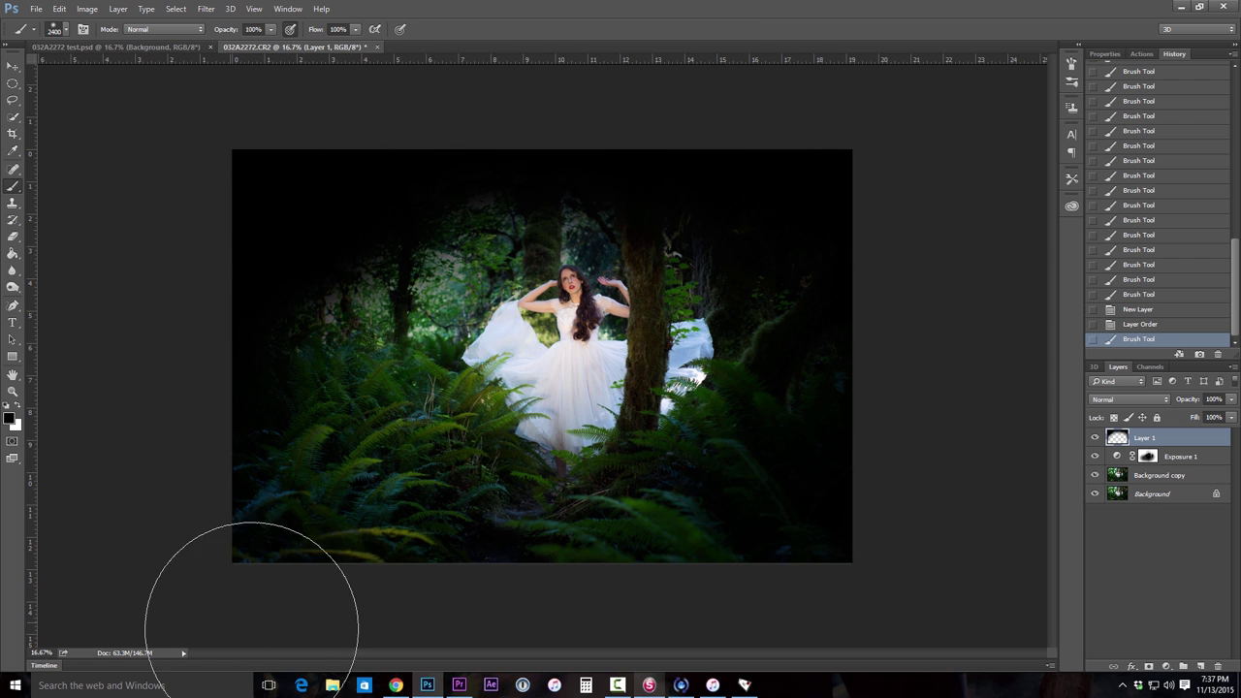
pyautogui.moveTo(663, 557)
pyautogui.mouseDown()
pyautogui.moveTo(794, 470)
pyautogui.moveTo(811, 439)
pyautogui.moveTo(859, 452)
pyautogui.mouseUp()
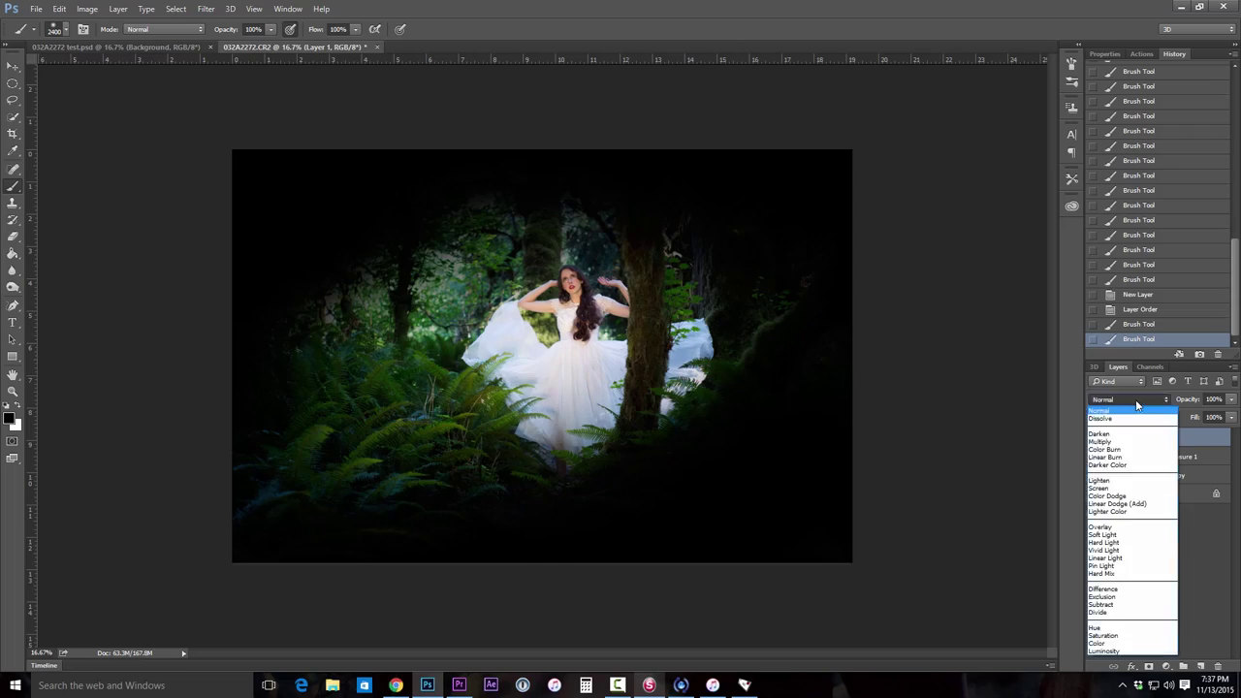
# Step: Lower Layer 1's opacity and try Darken and Overlay blend modes on the vignette
pyautogui.click(1137, 404)
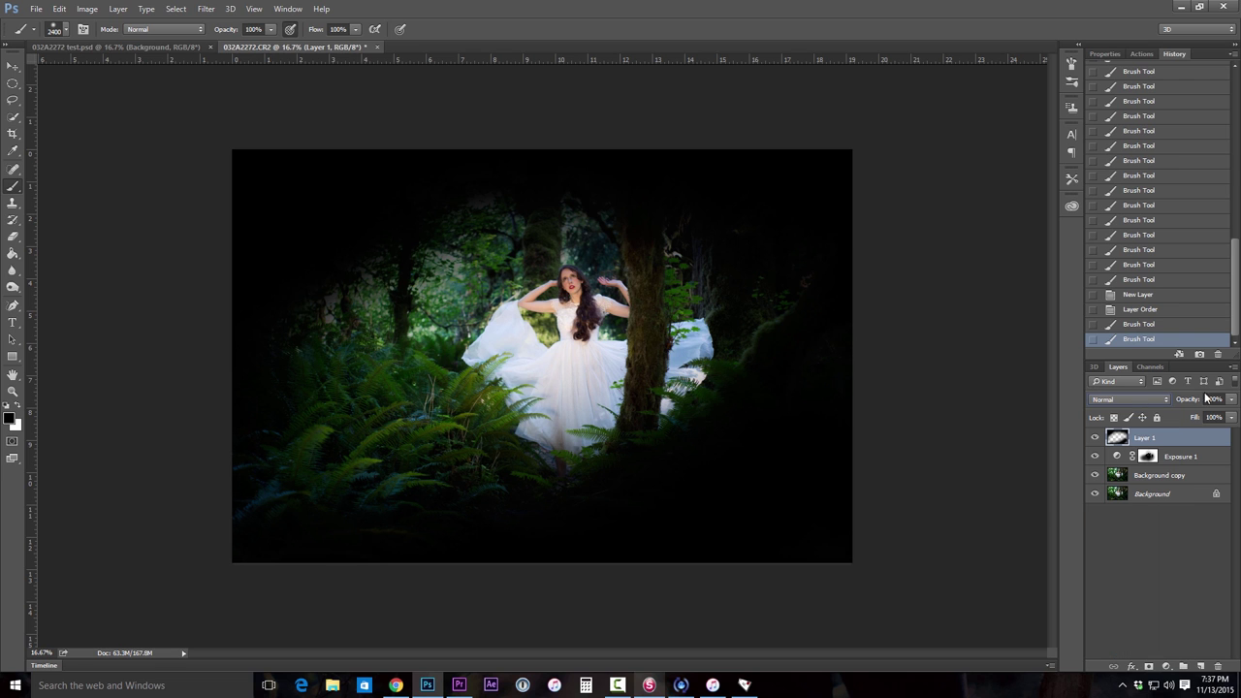
pyautogui.click(1232, 400)
pyautogui.moveTo(1191, 412); pyautogui.dragTo(1184, 413)
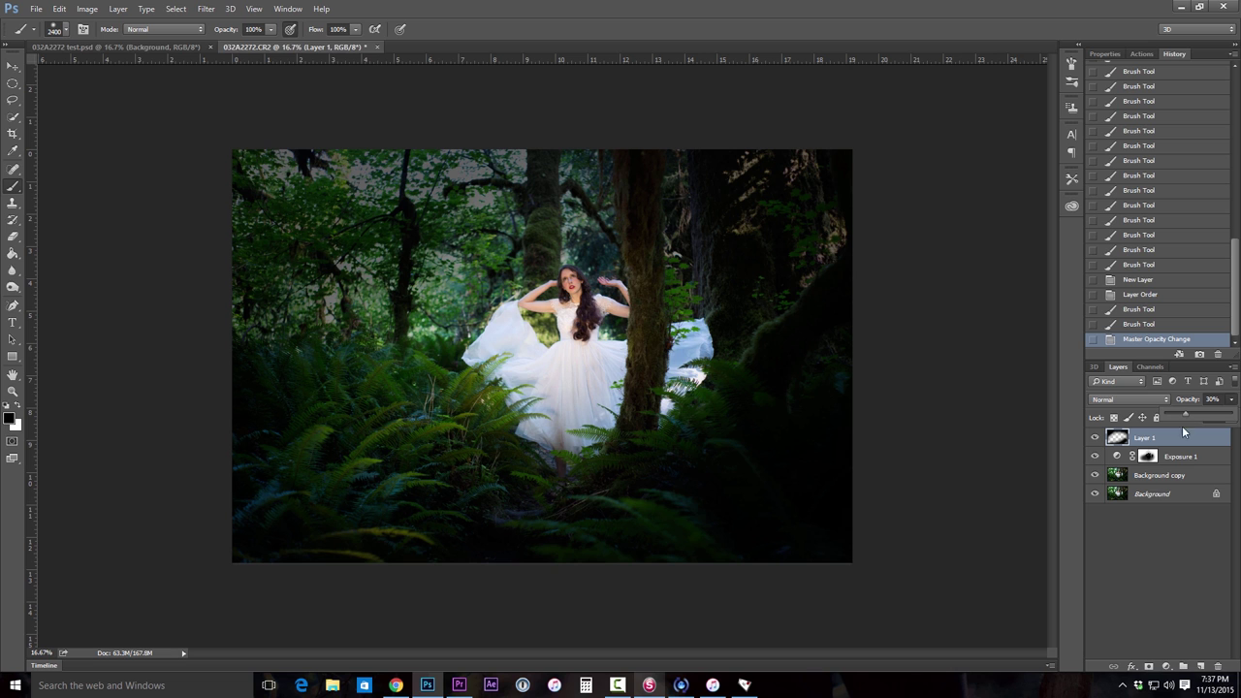
pyautogui.click(1118, 399)
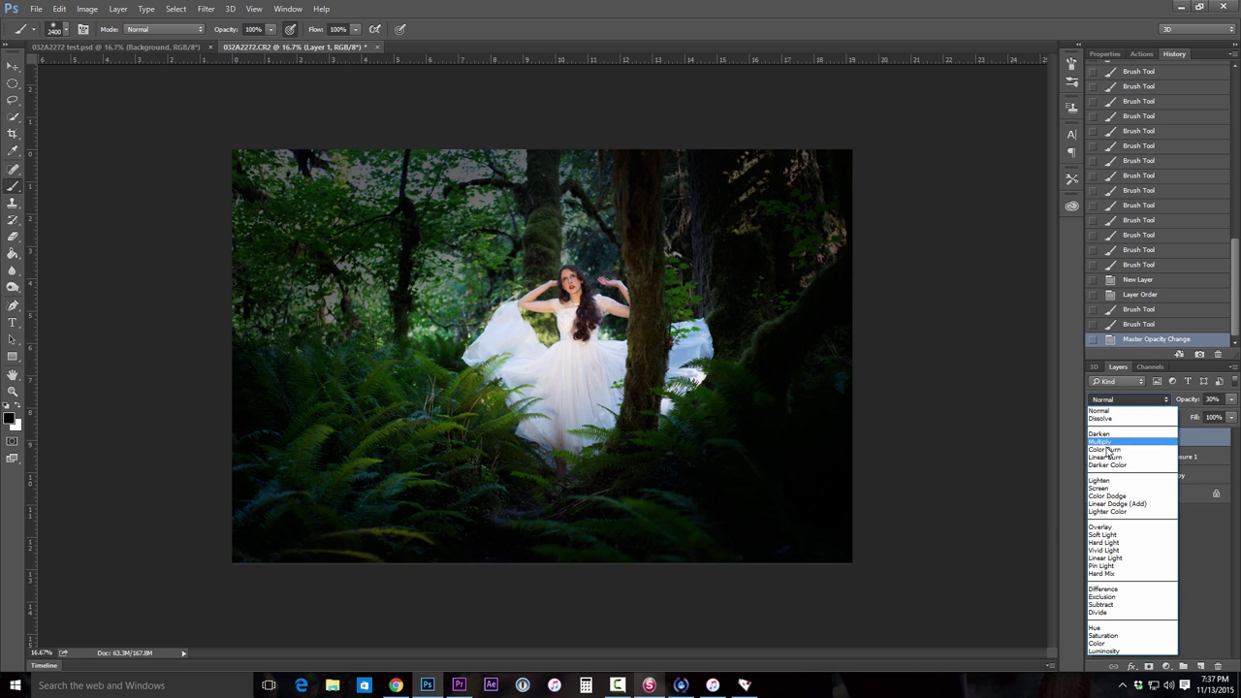
pyautogui.click(1124, 399)
pyautogui.click(1124, 395)
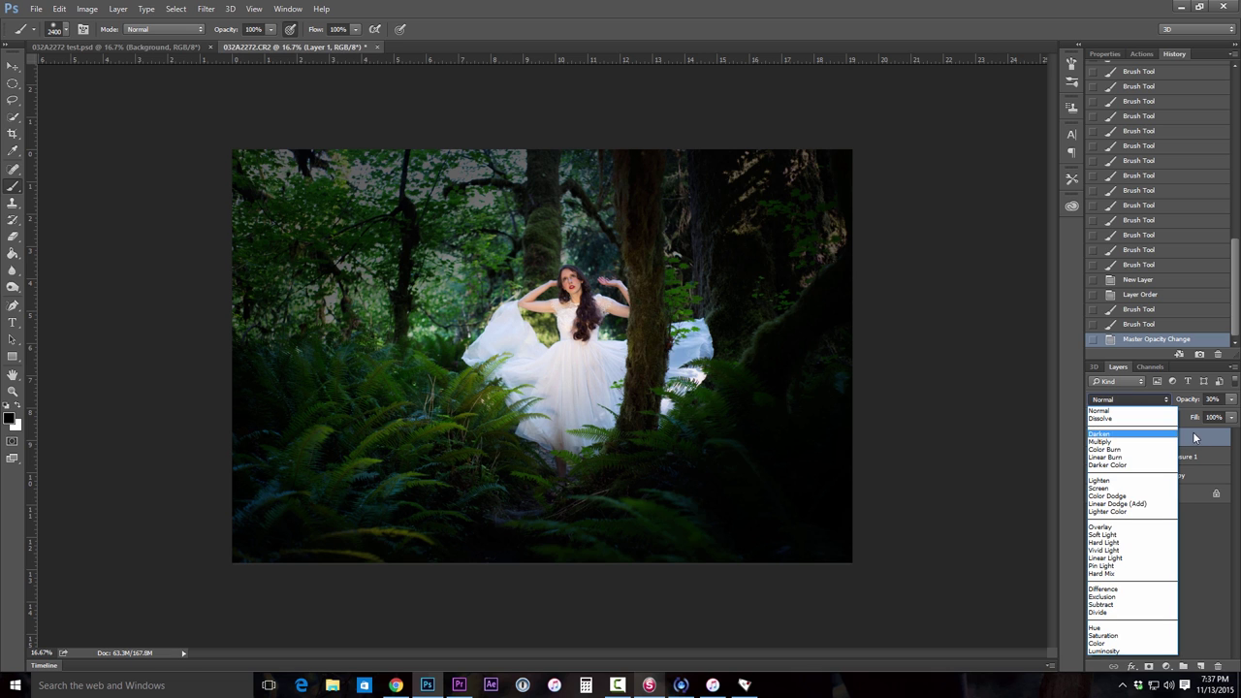
pyautogui.click(1103, 527)
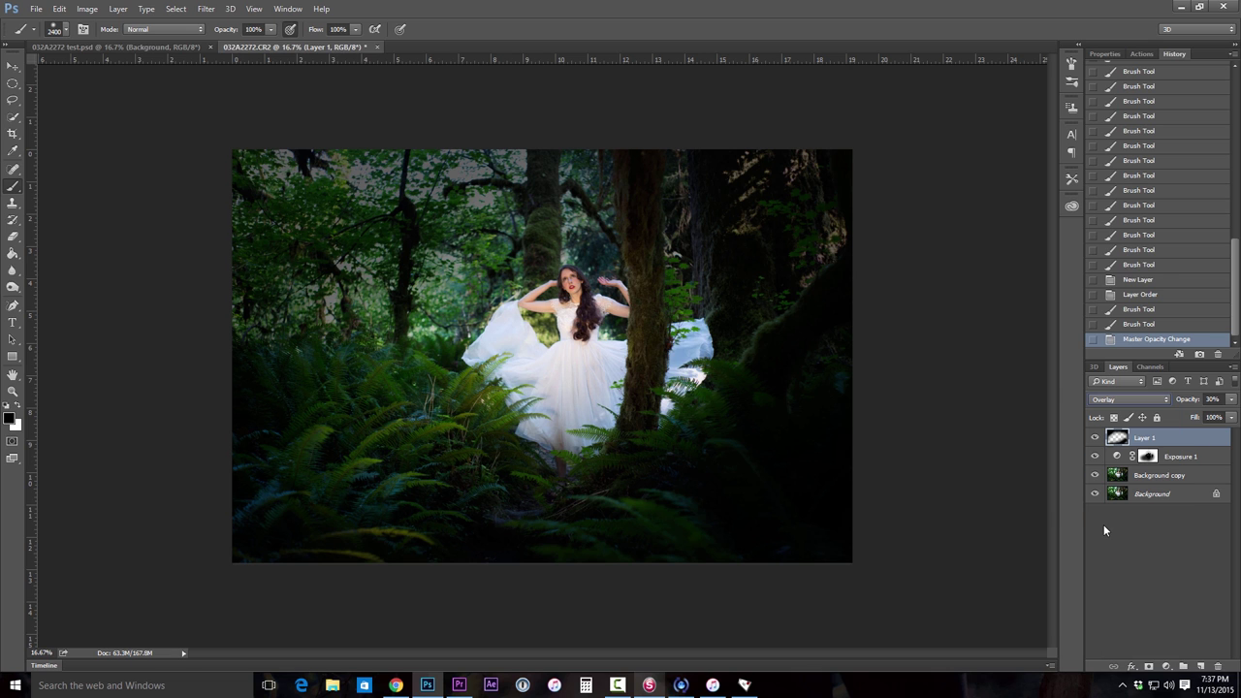
# Step: Try Saturation, then set Layer 1 back to Normal mode at 10% opacity
pyautogui.click(1124, 399)
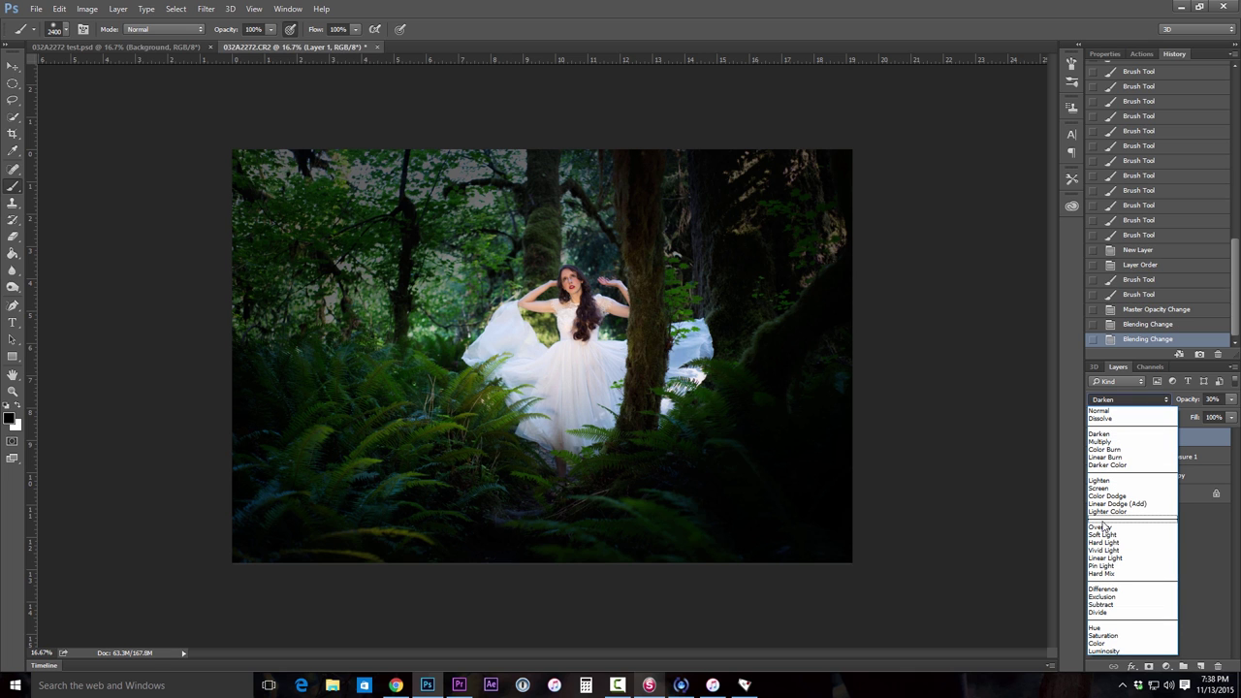
pyautogui.click(1103, 635)
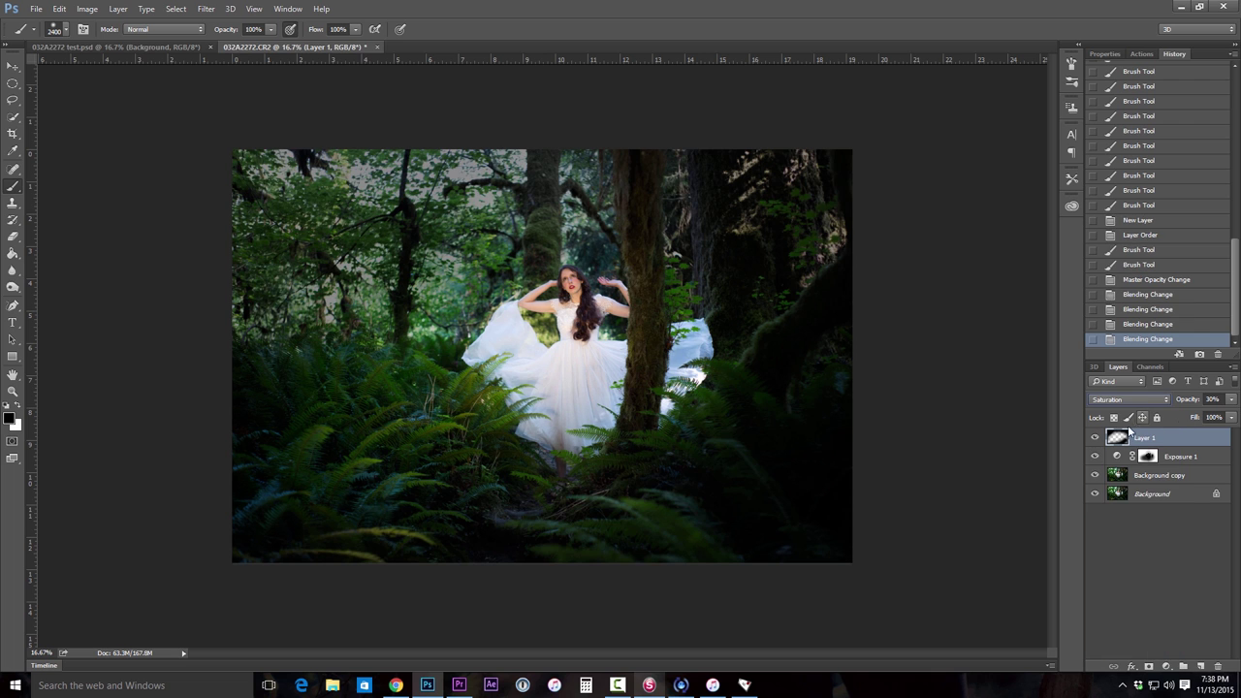
pyautogui.click(1124, 402)
pyautogui.click(1107, 407)
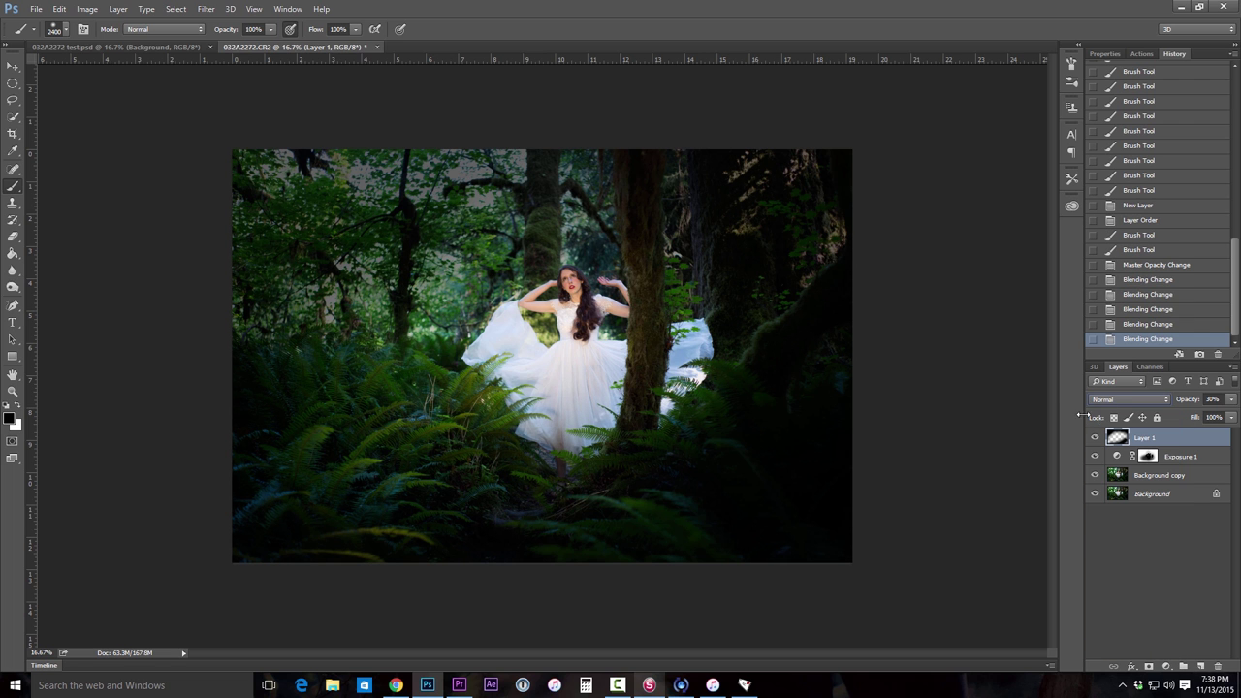
pyautogui.click(1231, 401)
pyautogui.moveTo(1183, 414); pyautogui.dragTo(1174, 414)
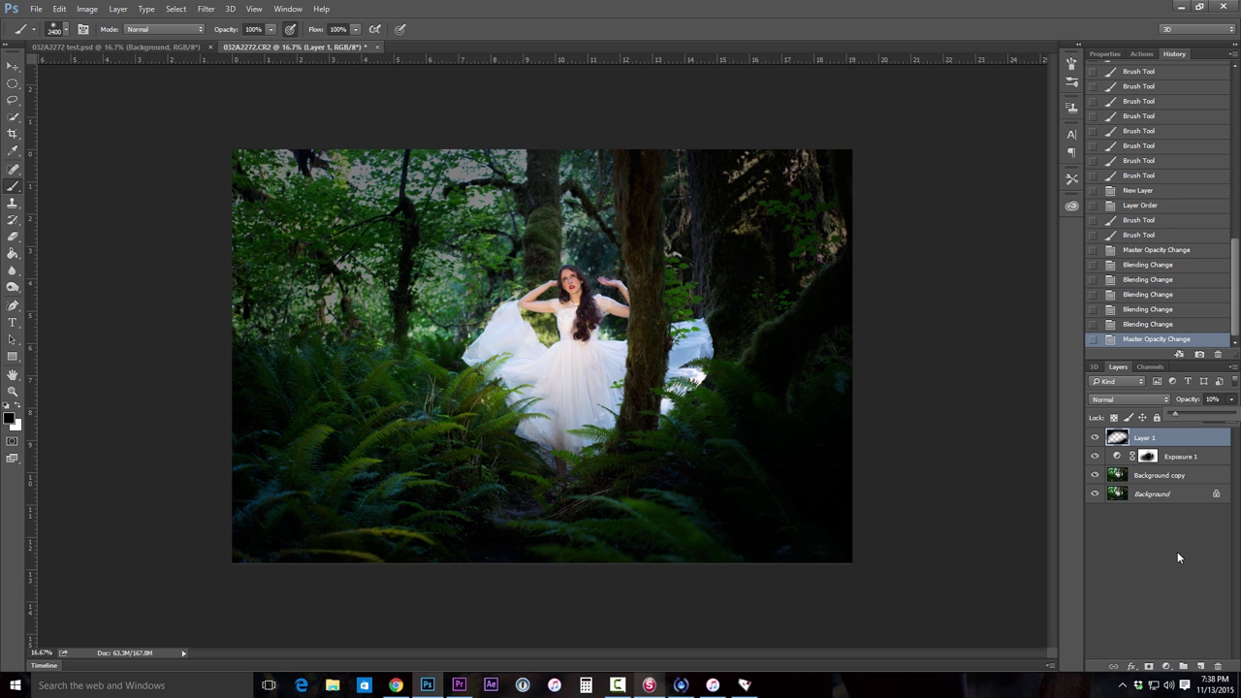
# Step: Add a mask to Layer 1, paint out the ferns and tree around her, and set 19% opacity
pyautogui.click(1147, 669)
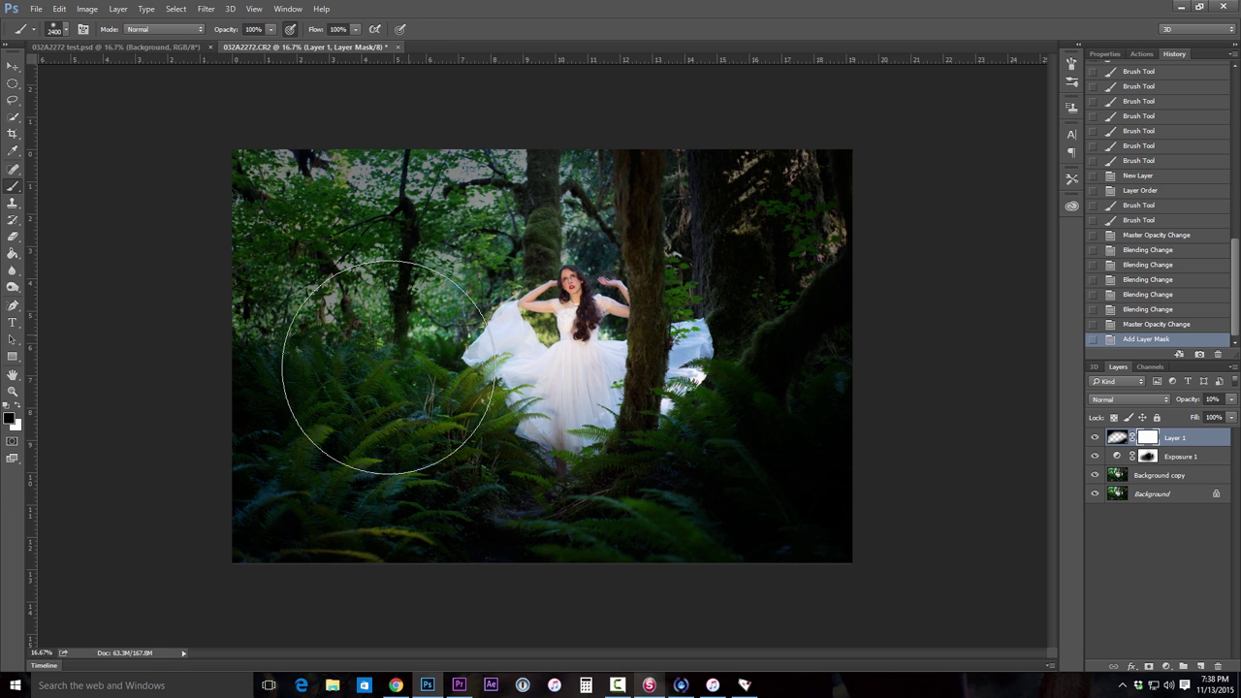
pyautogui.moveTo(463, 318)
pyautogui.mouseDown()
pyautogui.moveTo(666, 272)
pyautogui.moveTo(554, 240)
pyautogui.moveTo(340, 58)
pyautogui.moveTo(651, 258)
pyautogui.moveTo(665, 309)
pyautogui.moveTo(598, 404)
pyautogui.moveTo(500, 465)
pyautogui.moveTo(656, 214)
pyautogui.moveTo(550, 411)
pyautogui.moveTo(558, 478)
pyautogui.moveTo(572, 475)
pyautogui.moveTo(559, 300)
pyautogui.moveTo(326, 443)
pyautogui.mouseUp()
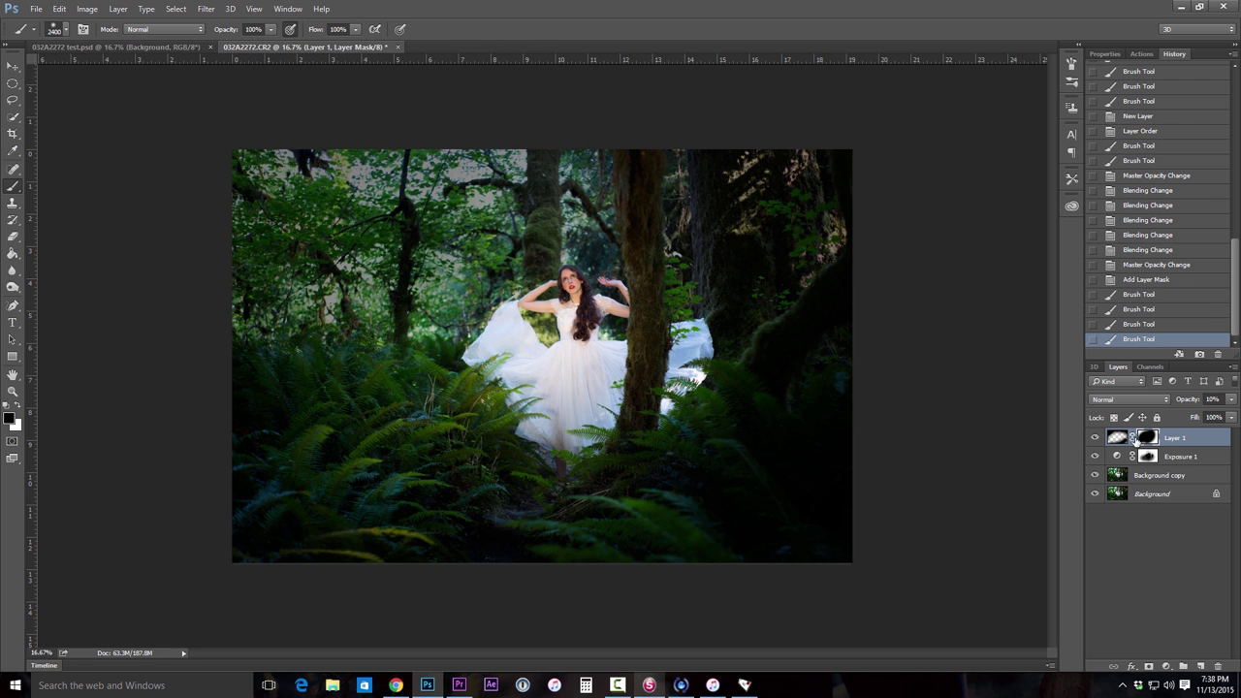
pyautogui.click(1227, 399)
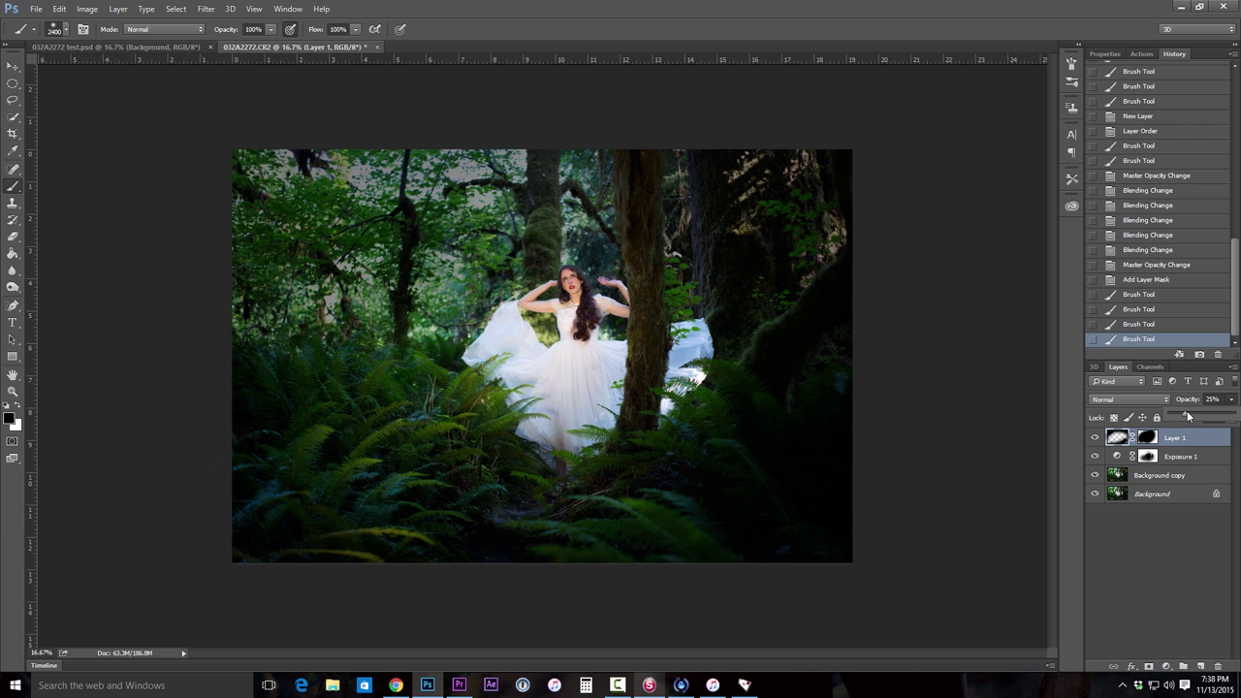
pyautogui.moveTo(1187, 415); pyautogui.dragTo(1190, 415)
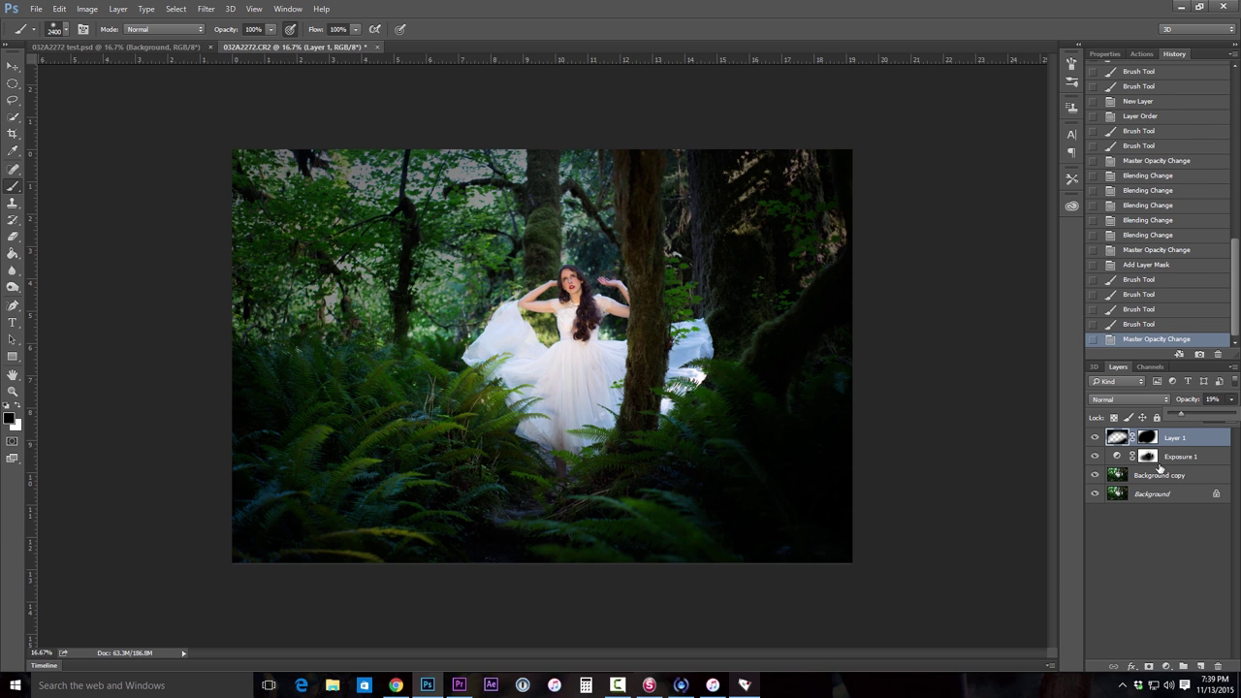
pyautogui.moveTo(720, 311)
pyautogui.mouseDown()
pyautogui.moveTo(631, 443)
pyautogui.moveTo(744, 275)
pyautogui.mouseUp()
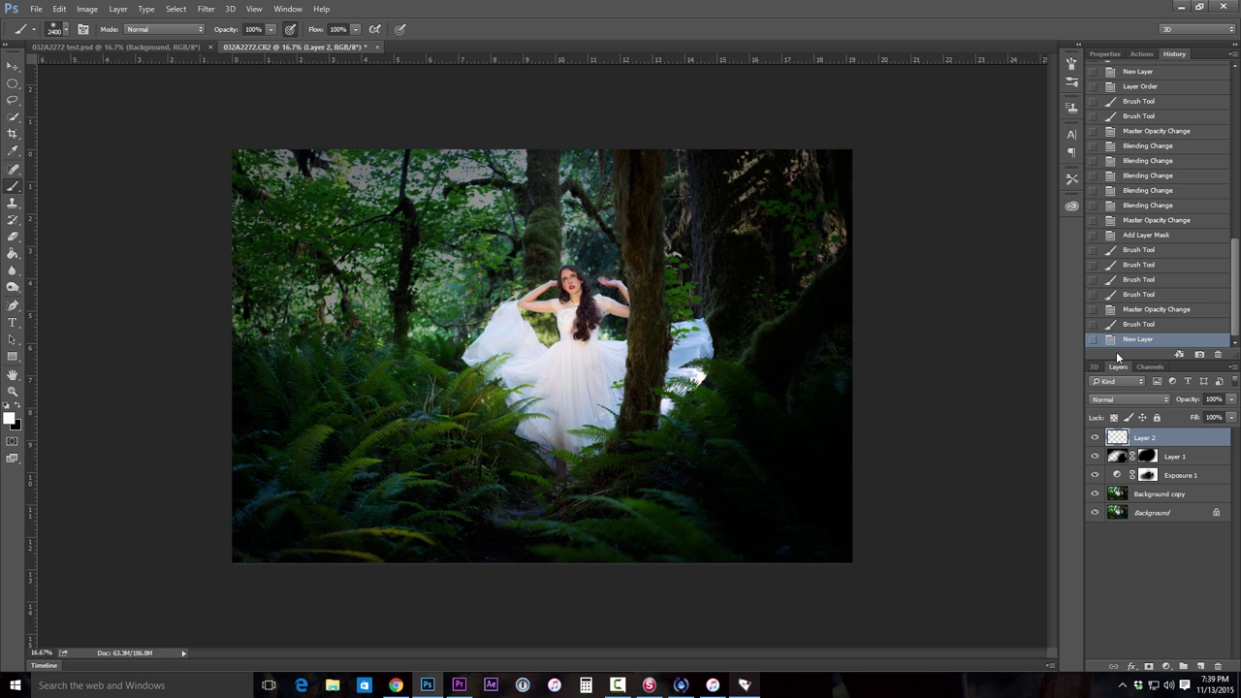
# Step: Shrink the brush, paint white over the woman's face and head, and blend it with Overlay
pyautogui.press('[')
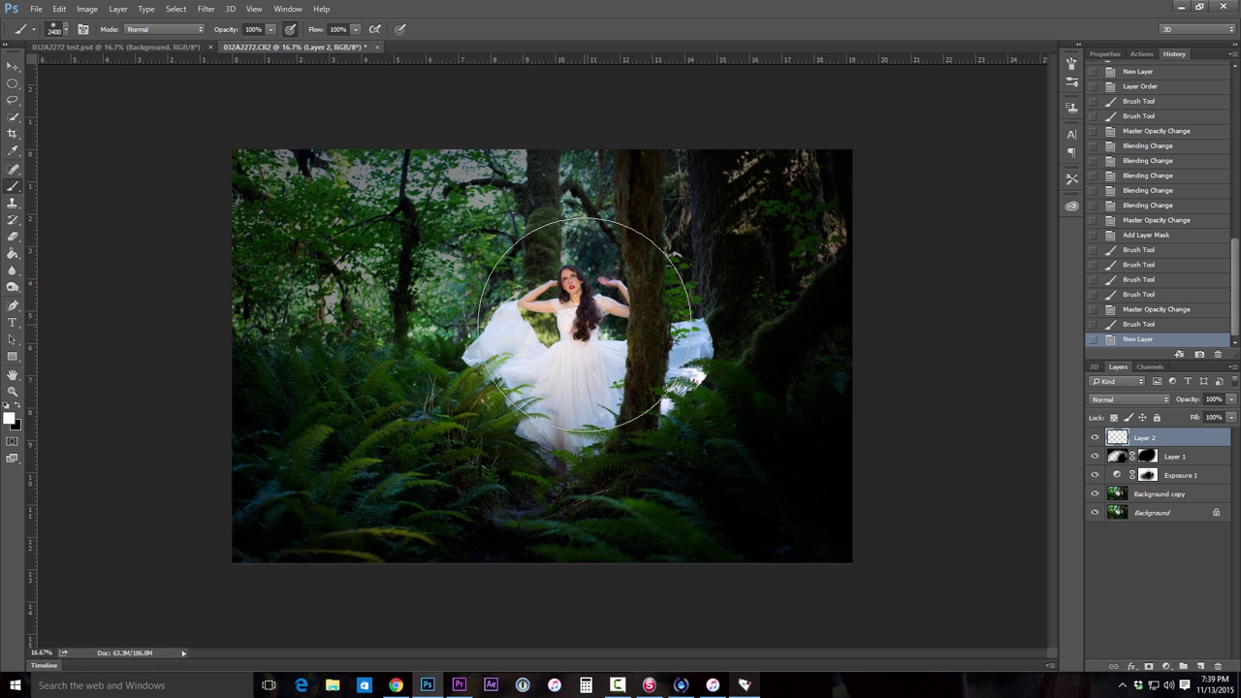
pyautogui.press('[')
pyautogui.press('[')
pyautogui.press('[')
pyautogui.press('[')
pyautogui.press('[')
pyautogui.press('[')
pyautogui.press('[')
pyautogui.press('[')
pyautogui.press('[')
pyautogui.press('[')
pyautogui.press('[')
pyautogui.press('[')
pyautogui.press('[')
pyautogui.press('[')
pyautogui.press('[')
pyautogui.press('[')
pyautogui.press('[')
pyautogui.press('[')
pyautogui.press('[')
pyautogui.press('[')
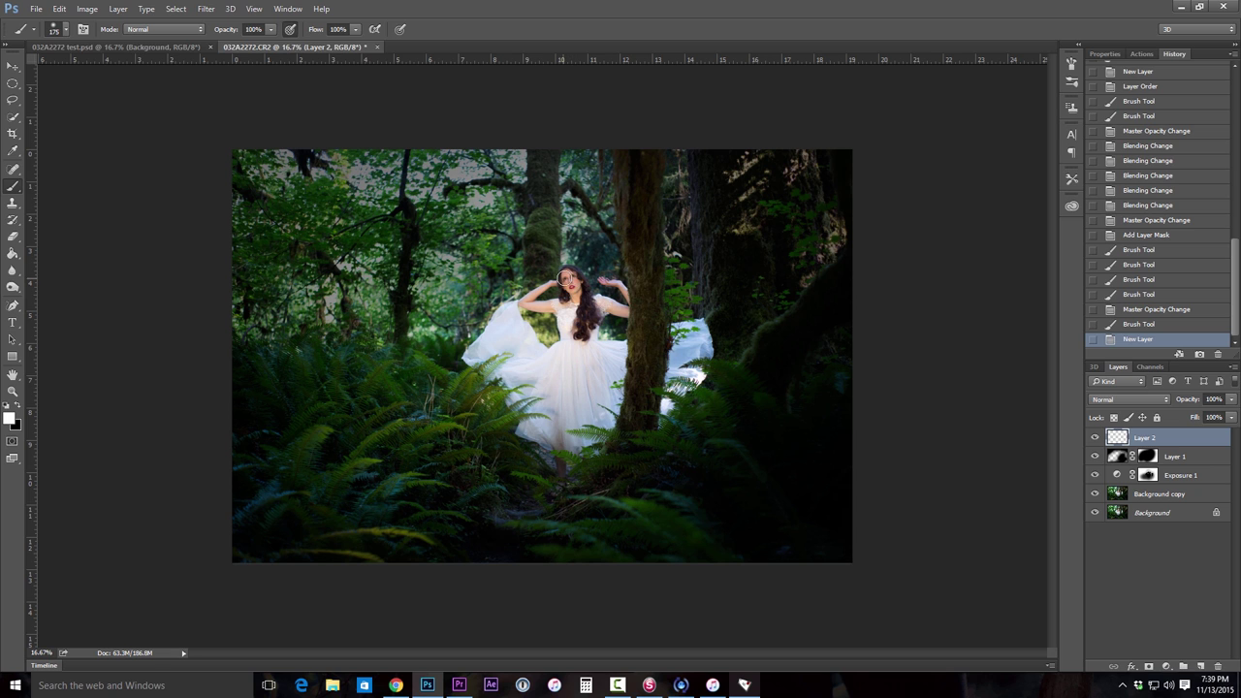
pyautogui.moveTo(570, 276)
pyautogui.mouseDown()
pyautogui.moveTo(570, 288)
pyautogui.moveTo(567, 274)
pyautogui.mouseUp()
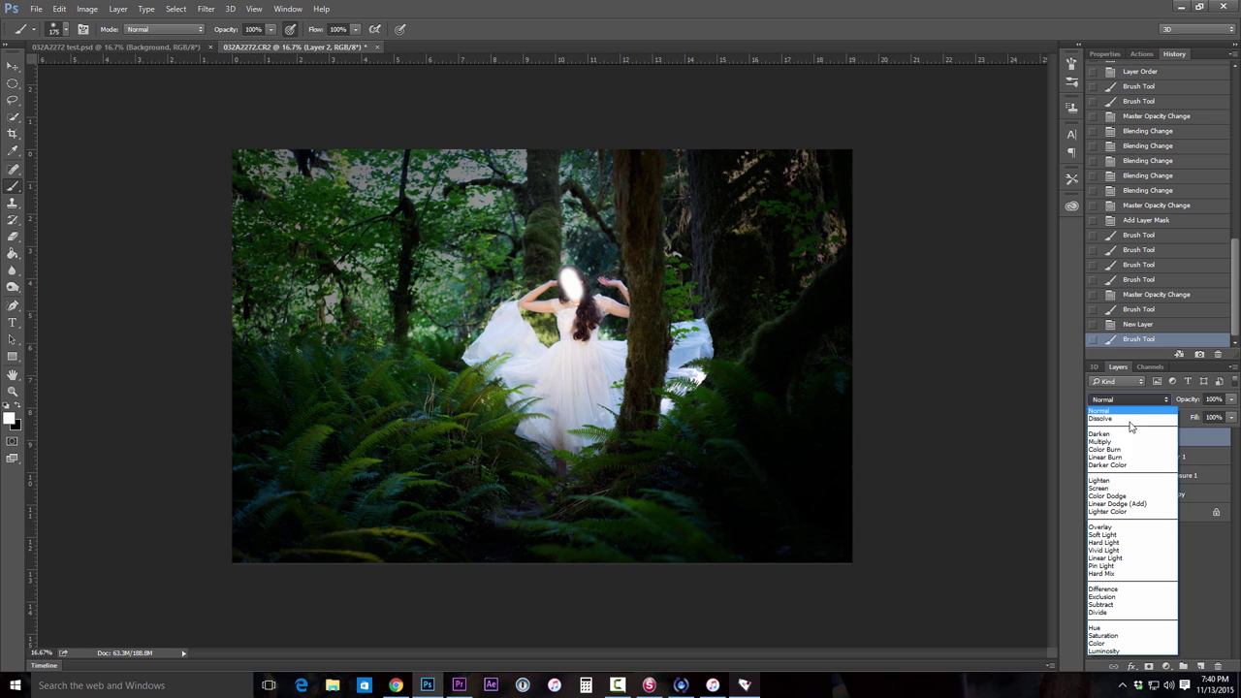
pyautogui.click(1102, 526)
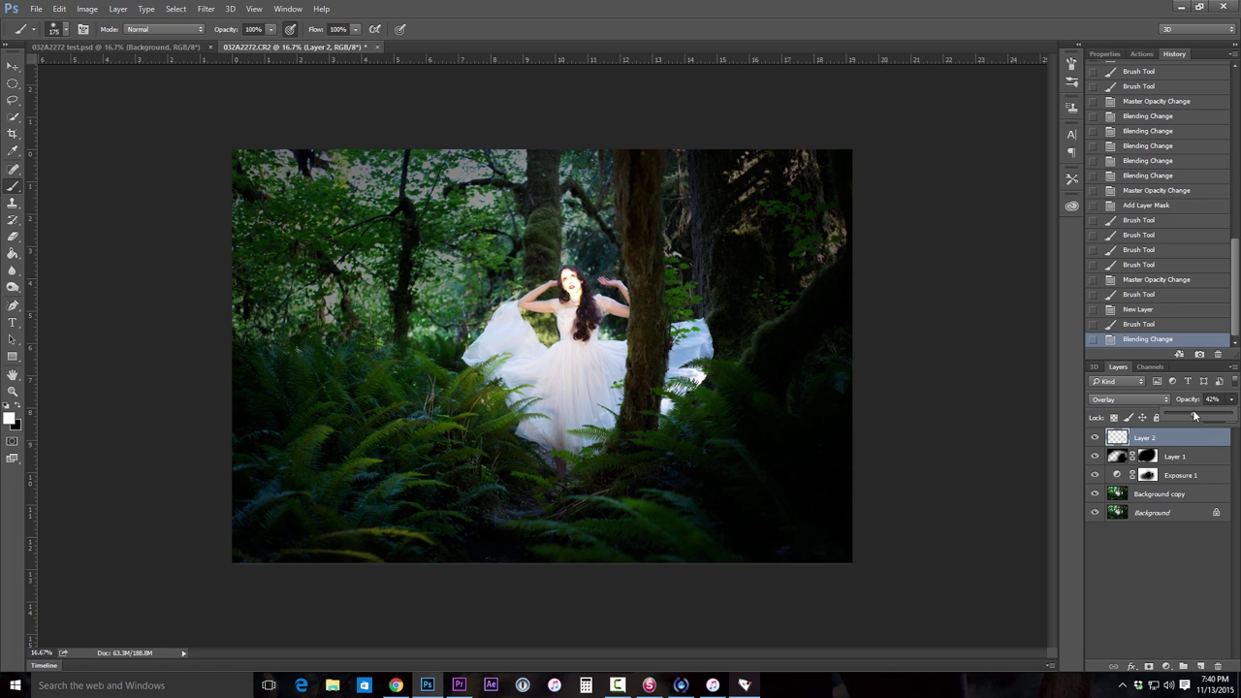
# Step: Lower Layer 2's opacity to 8% and toggle its visibility to compare the effect
pyautogui.moveTo(1193, 414); pyautogui.dragTo(1193, 415)
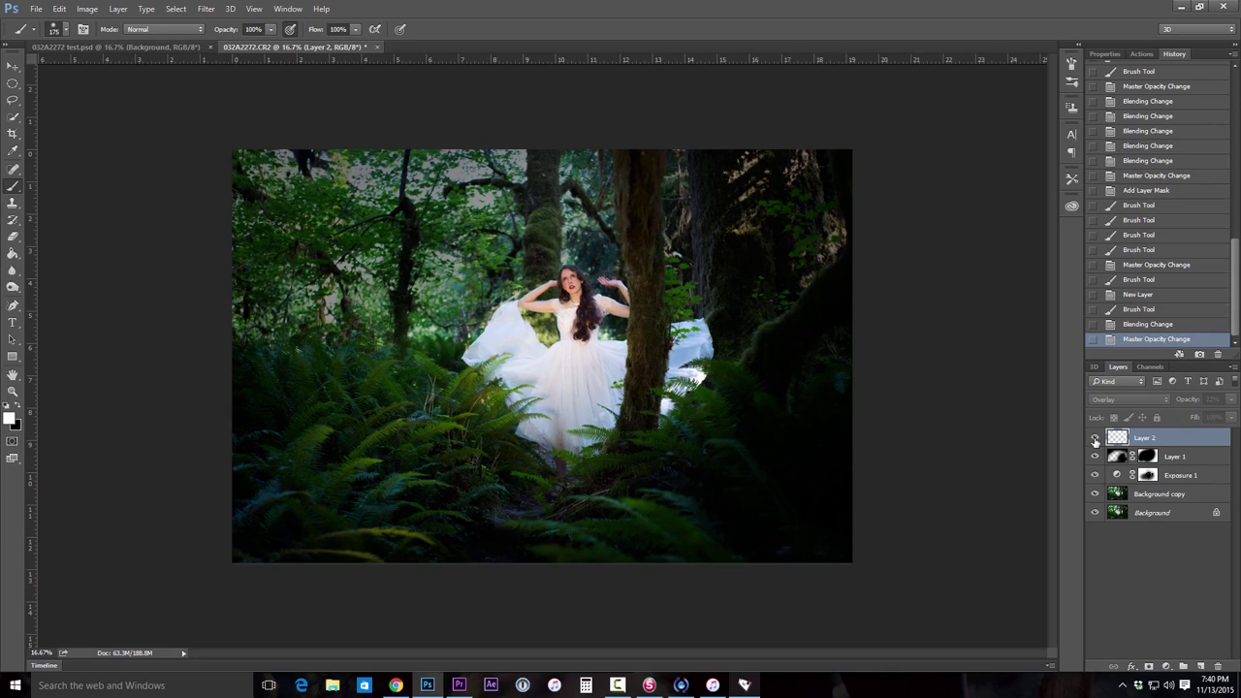
pyautogui.click(1227, 399)
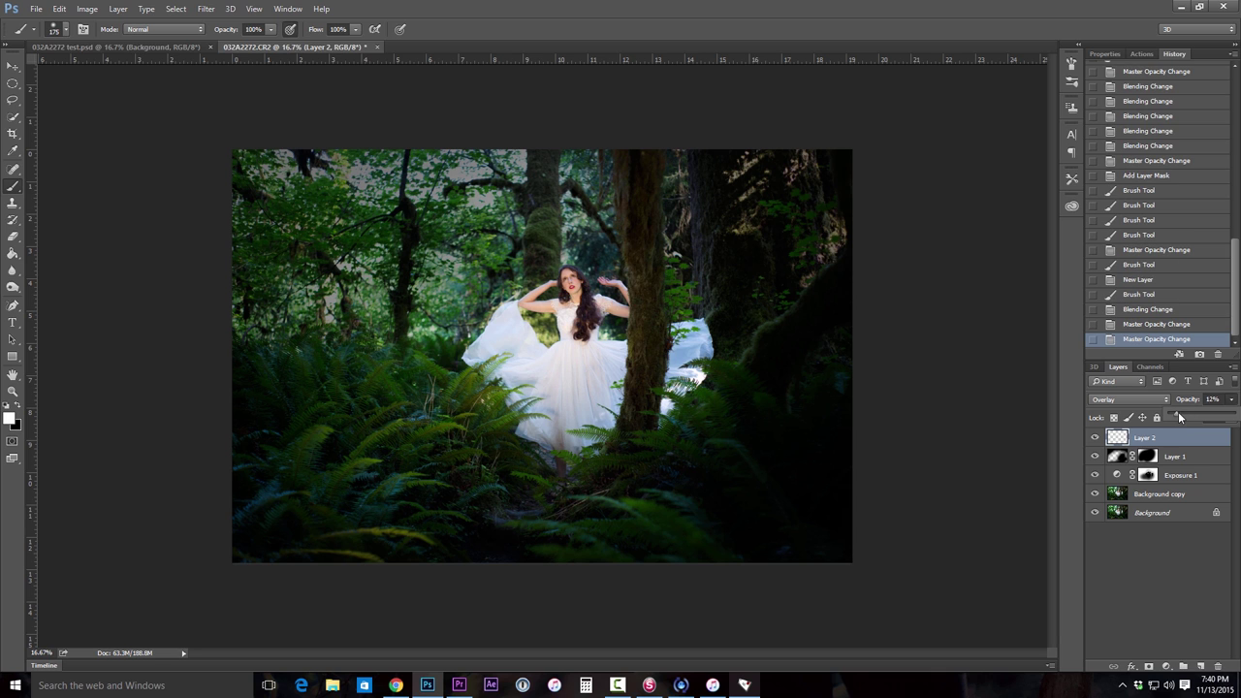
pyautogui.click(1097, 439)
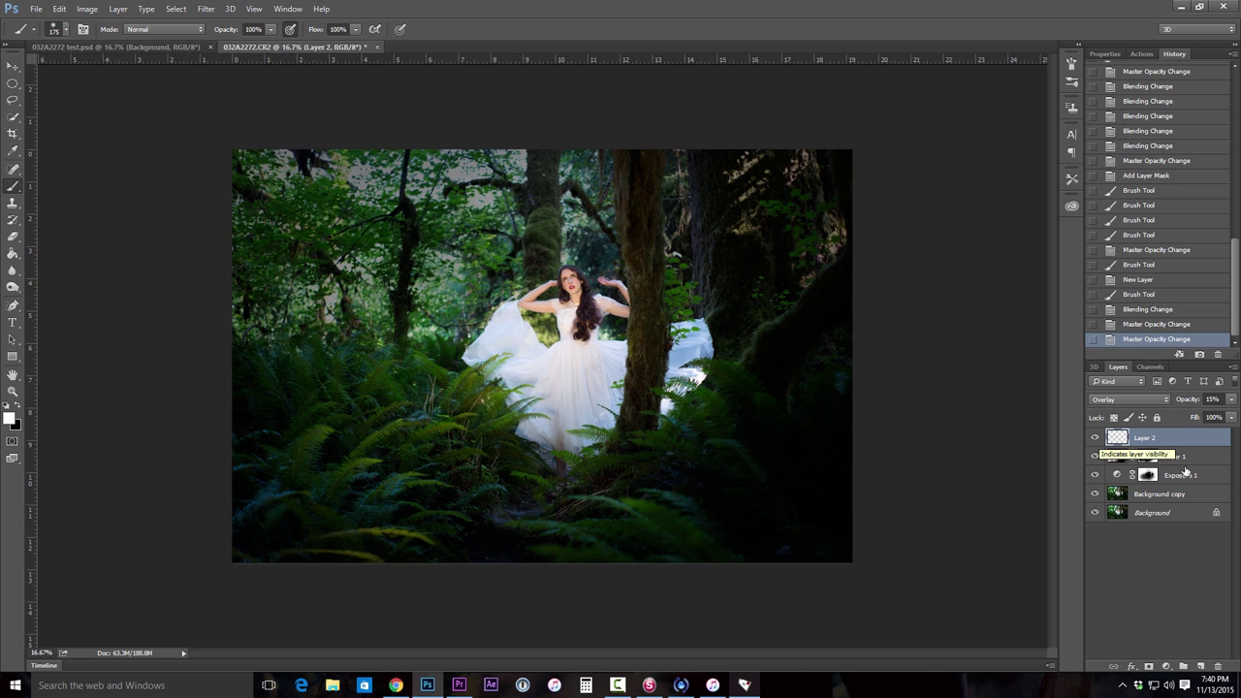
pyautogui.click(1096, 438)
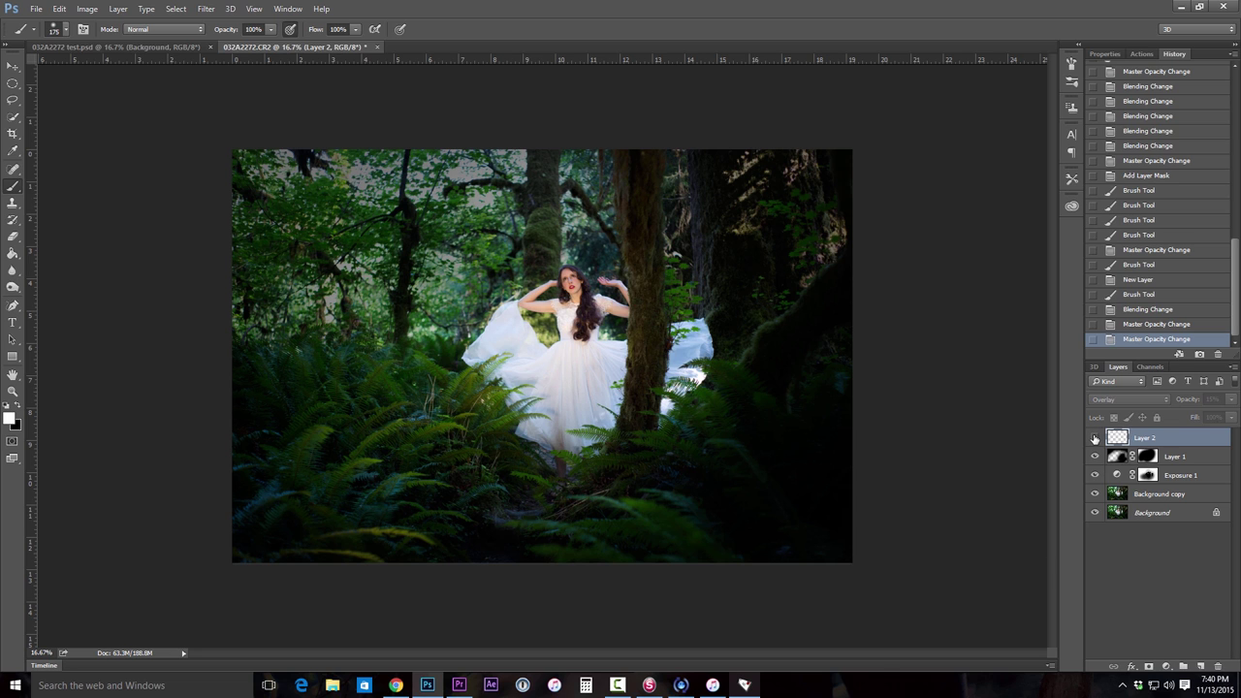
pyautogui.click(1095, 438)
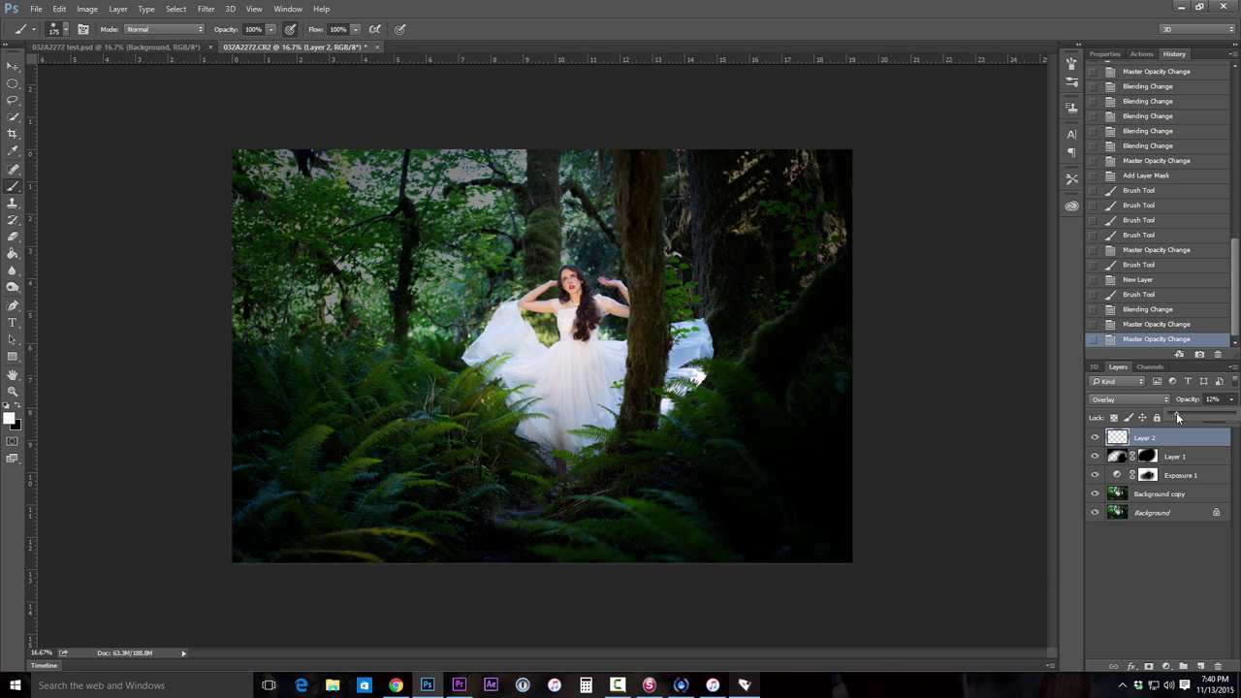
pyautogui.moveTo(1175, 418); pyautogui.dragTo(1173, 419)
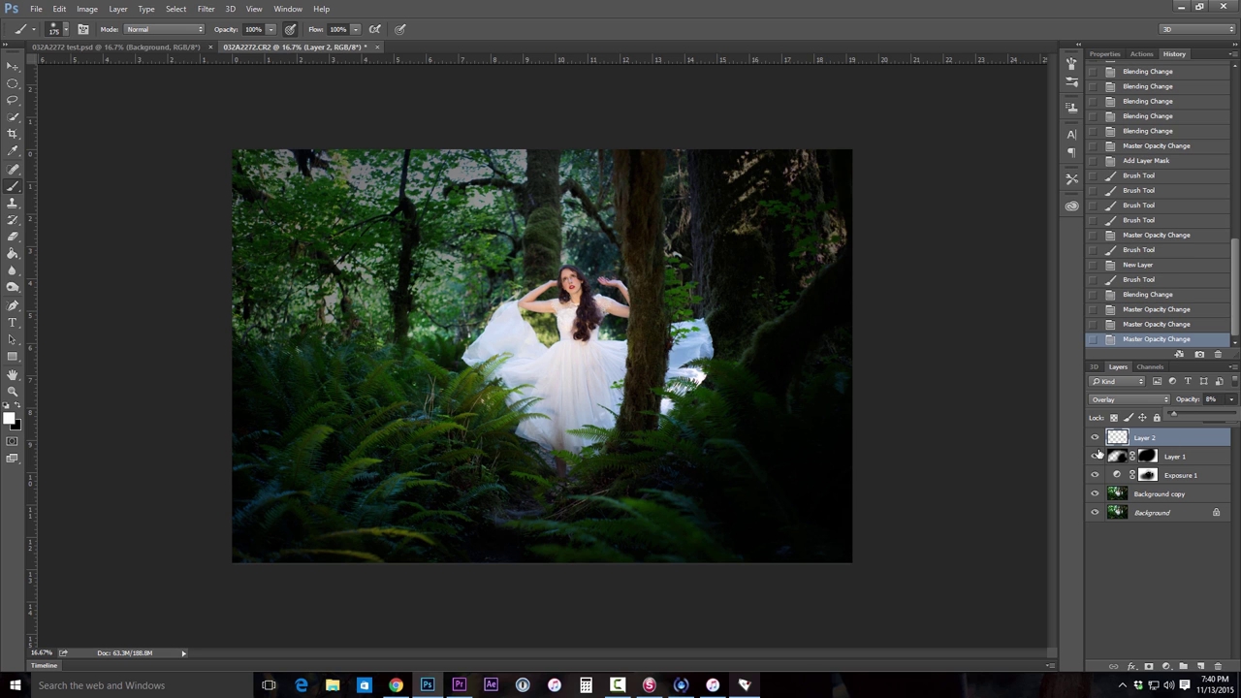
pyautogui.click(1095, 438)
pyautogui.click(1095, 438)
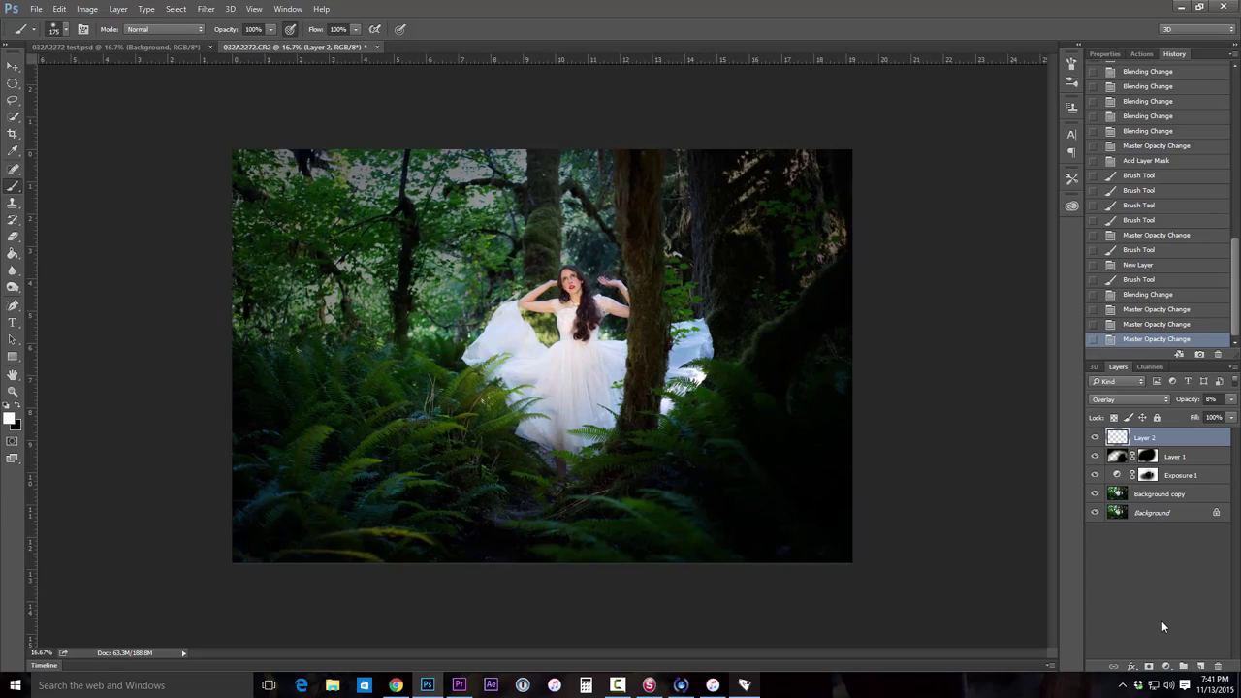
# Step: Add an empty Layer 3 and set the foreground colour to bright magenta
pyautogui.click(1199, 667)
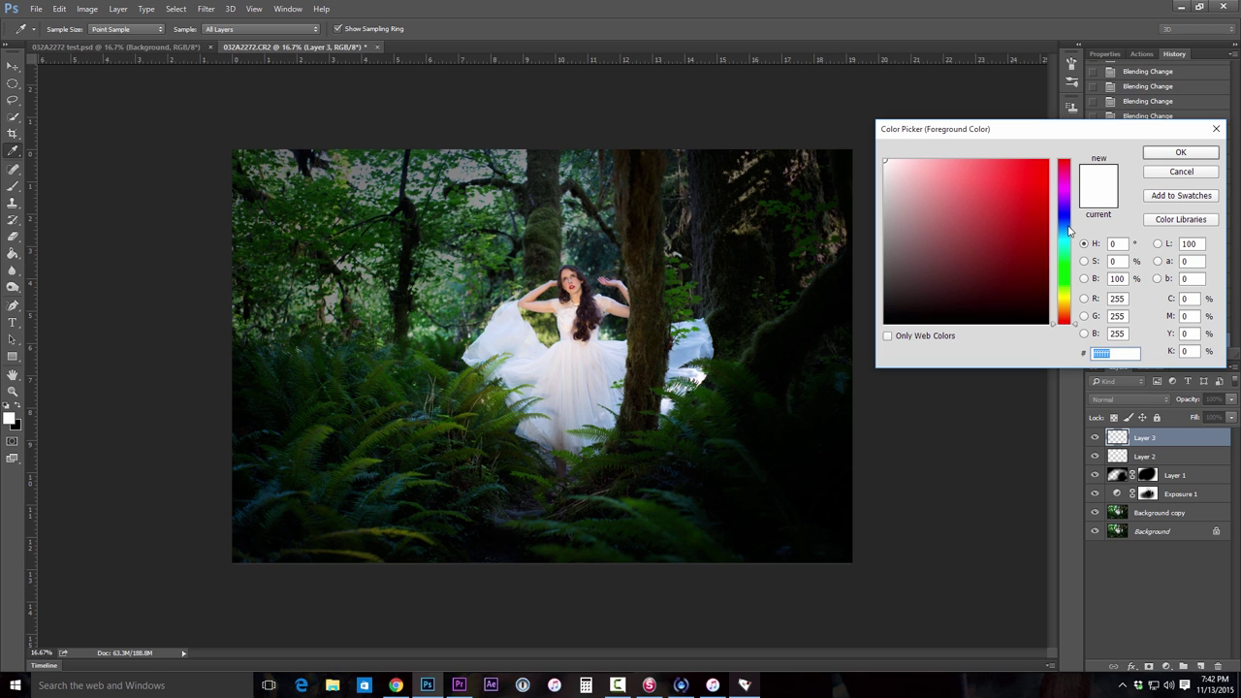
pyautogui.click(1067, 188)
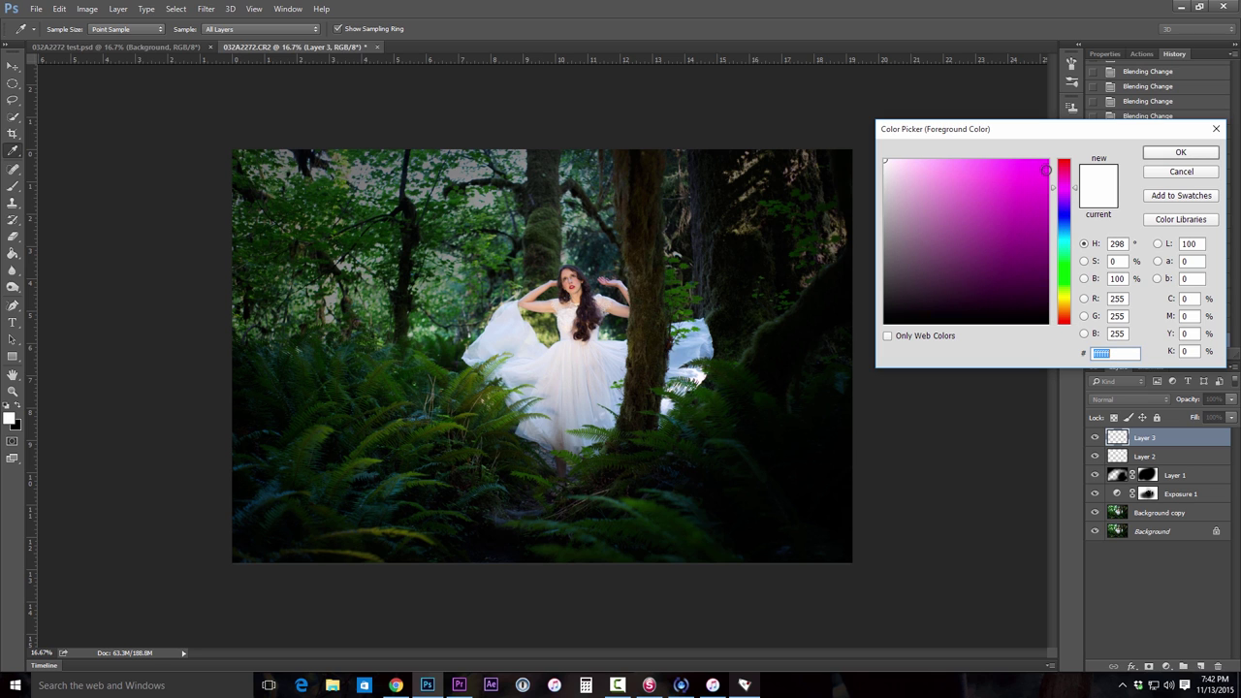
pyautogui.click(1045, 170)
pyautogui.click(1181, 152)
# Step: Switch to the Brush tool and enlarge it to 2100 px with low hardness
pyautogui.press('b')
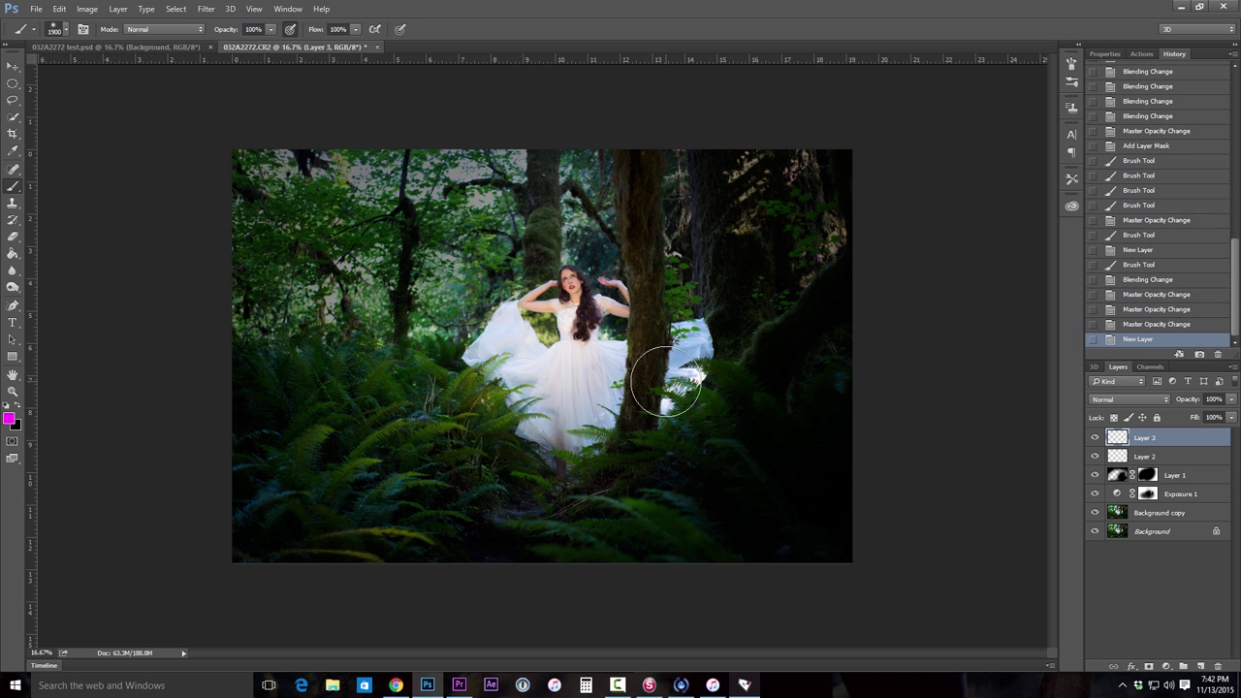
pyautogui.press(']')
pyautogui.press(']')
pyautogui.press(']')
pyautogui.press(']')
pyautogui.click(55, 29)
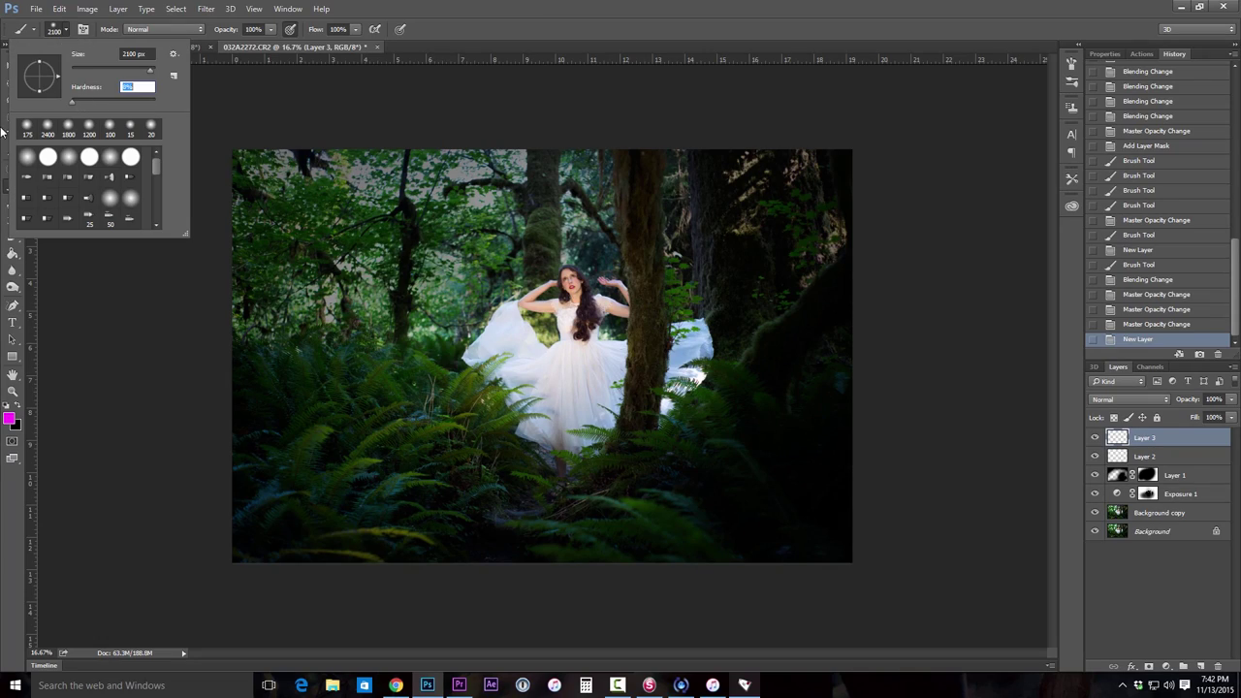
pyautogui.press('Return')
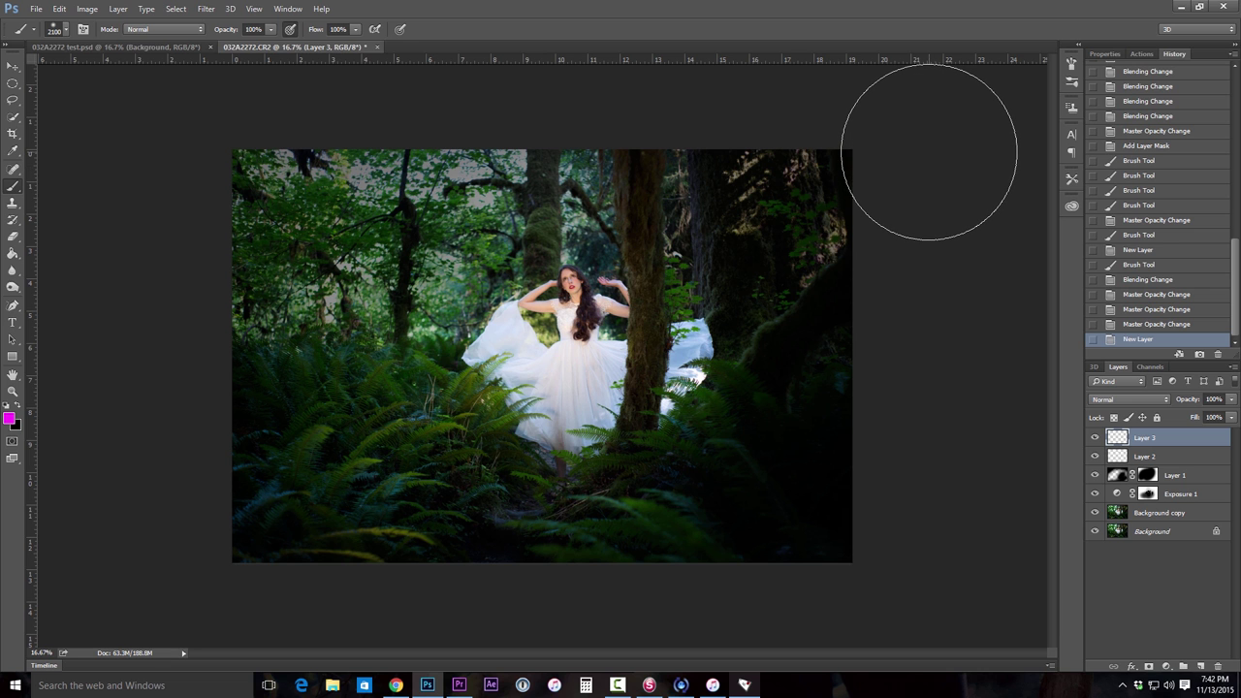
# Step: Brush magenta strokes along the photo's top-right, left and top edges on Layer 3
pyautogui.moveTo(930, 152)
pyautogui.mouseDown()
pyautogui.moveTo(833, 346)
pyautogui.moveTo(702, 475)
pyautogui.moveTo(542, 555)
pyautogui.moveTo(391, 599)
pyautogui.moveTo(205, 628)
pyautogui.moveTo(286, 652)
pyautogui.moveTo(510, 661)
pyautogui.moveTo(664, 613)
pyautogui.moveTo(914, 277)
pyautogui.mouseUp()
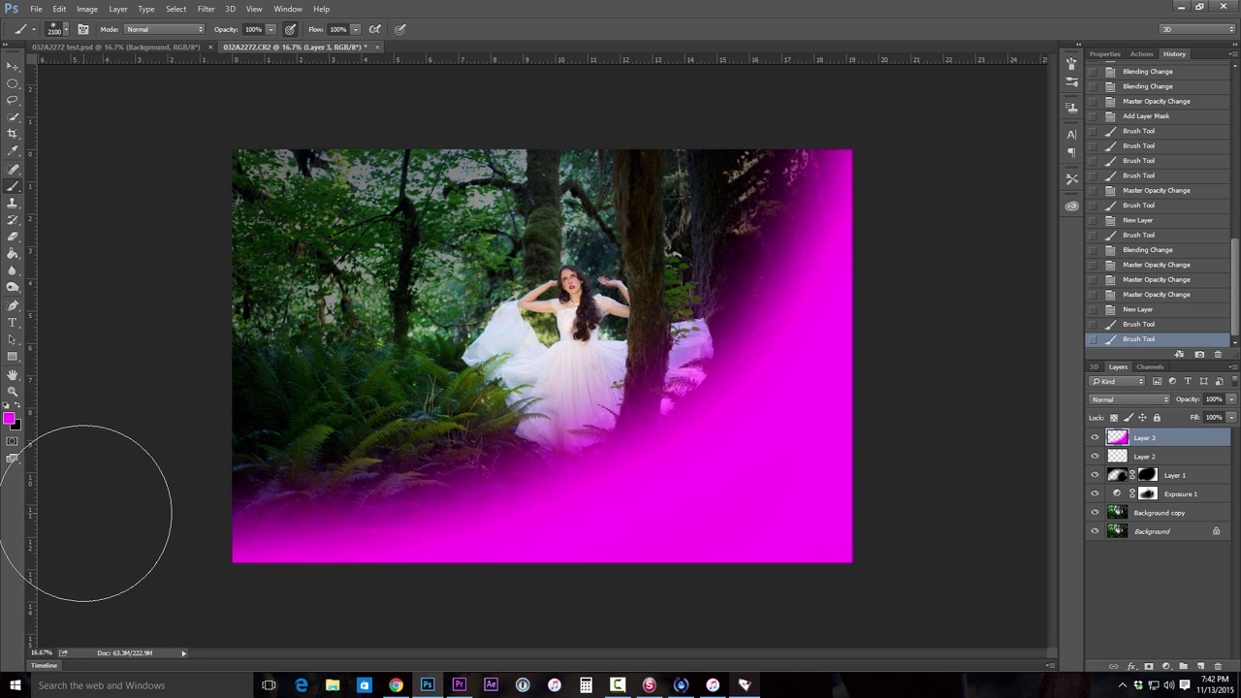
pyautogui.moveTo(125, 418)
pyautogui.mouseDown()
pyautogui.moveTo(199, 263)
pyautogui.moveTo(279, 220)
pyautogui.moveTo(535, 150)
pyautogui.moveTo(548, 109)
pyautogui.moveTo(196, 265)
pyautogui.moveTo(216, 169)
pyautogui.mouseUp()
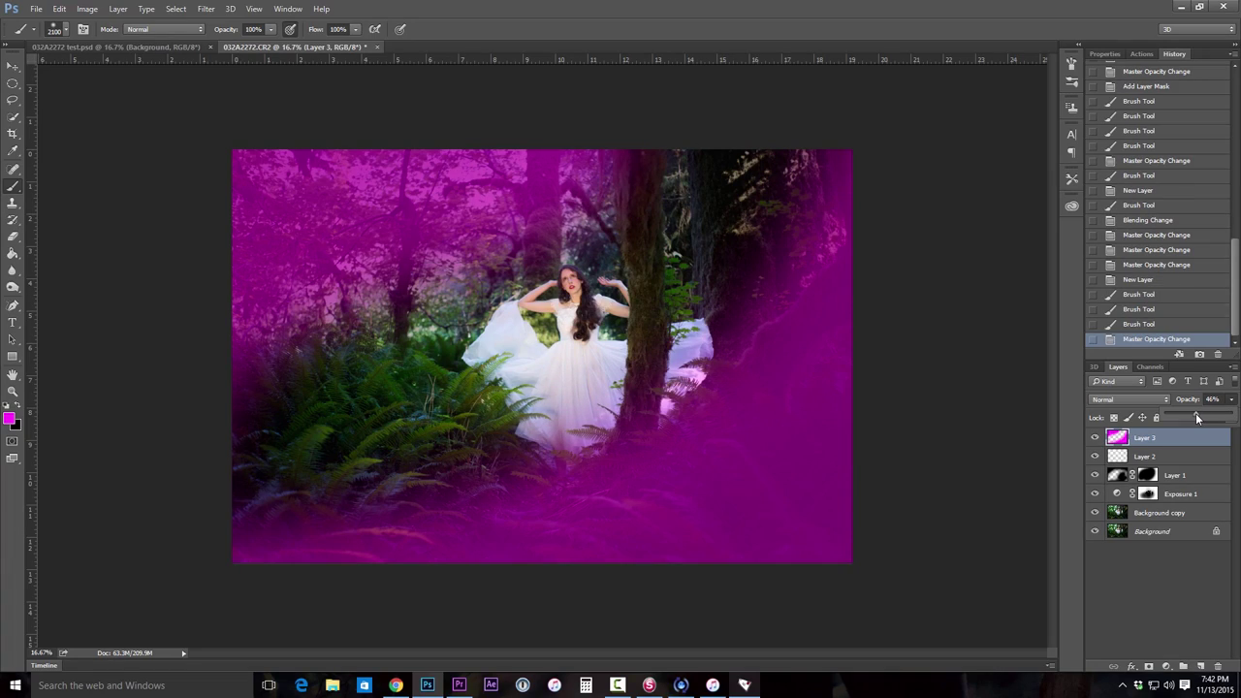
# Step: Apply Image > Adjustments > Hue/Saturation with Hue at -180 to turn the magenta wash green
pyautogui.click(89, 12)
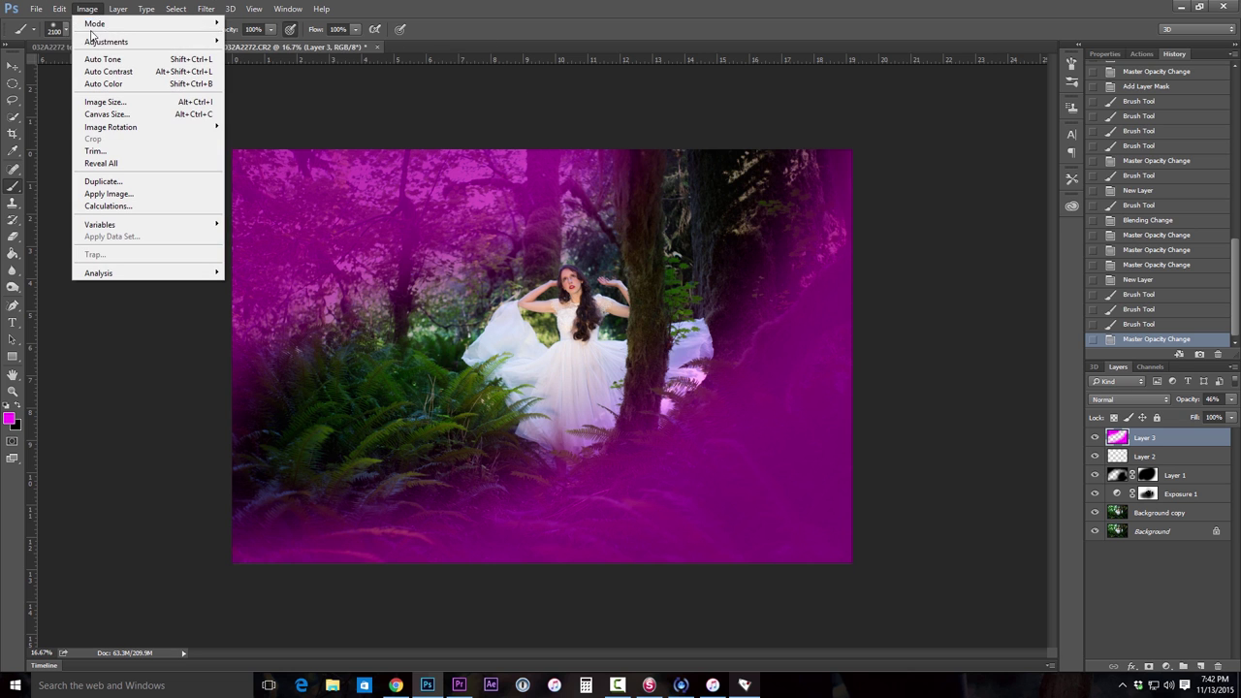
pyautogui.moveTo(126, 43)
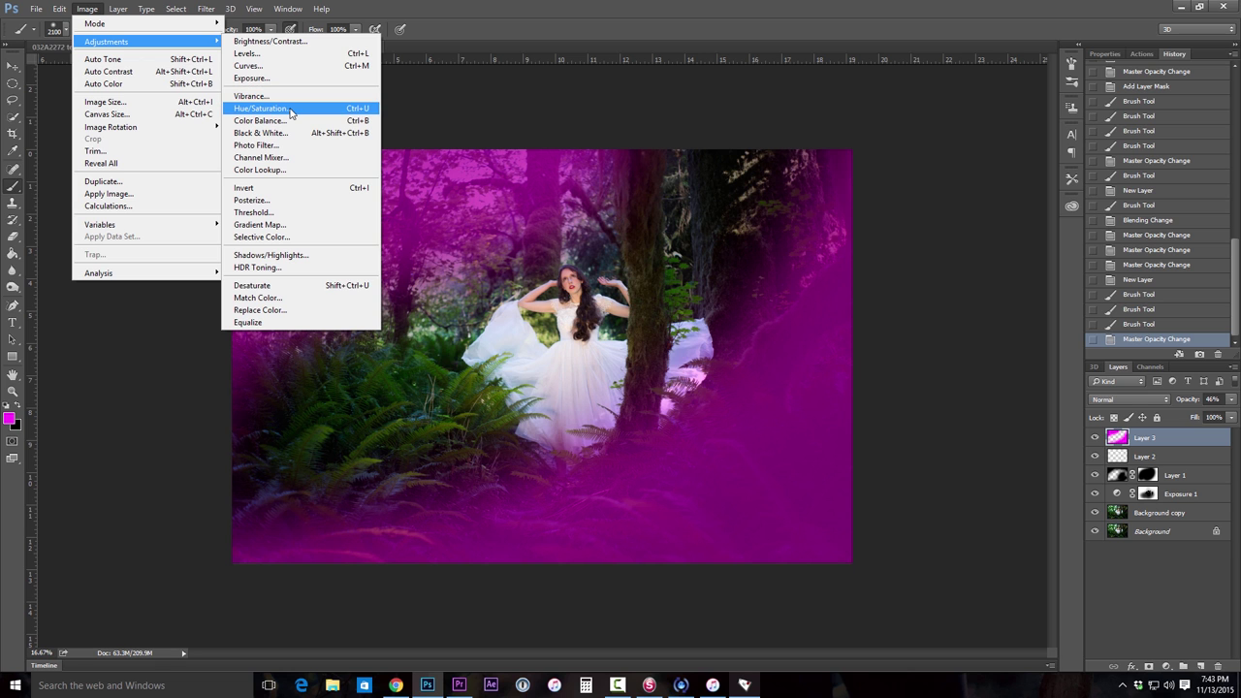
pyautogui.click(289, 111)
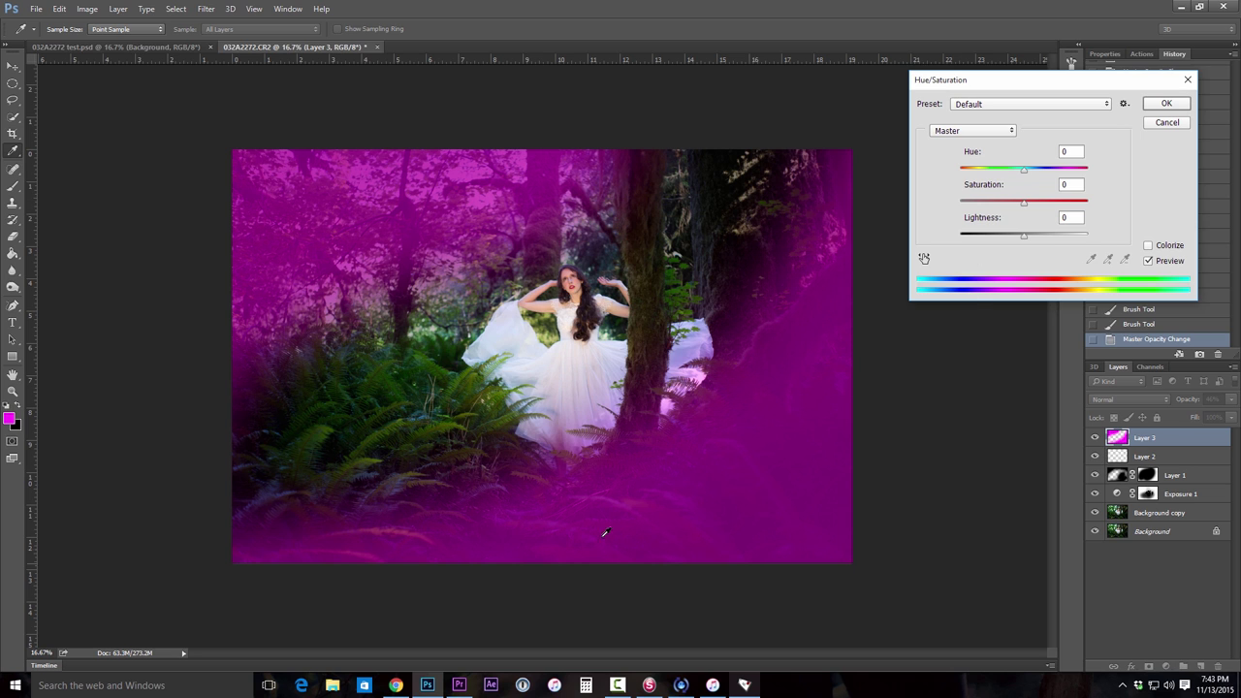
pyautogui.moveTo(1024, 175); pyautogui.dragTo(1006, 240)
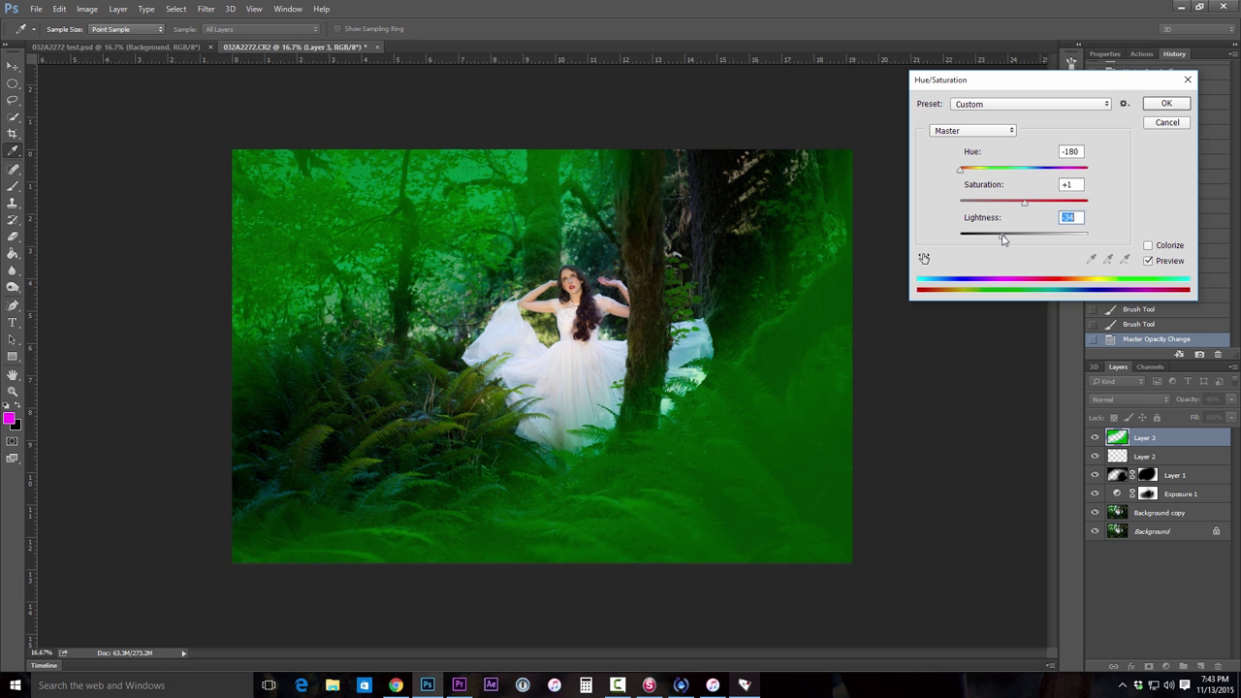
# Step: Confirm the hue change, then set Layer 3 to Overlay blending at about 42% opacity
pyautogui.click(1166, 103)
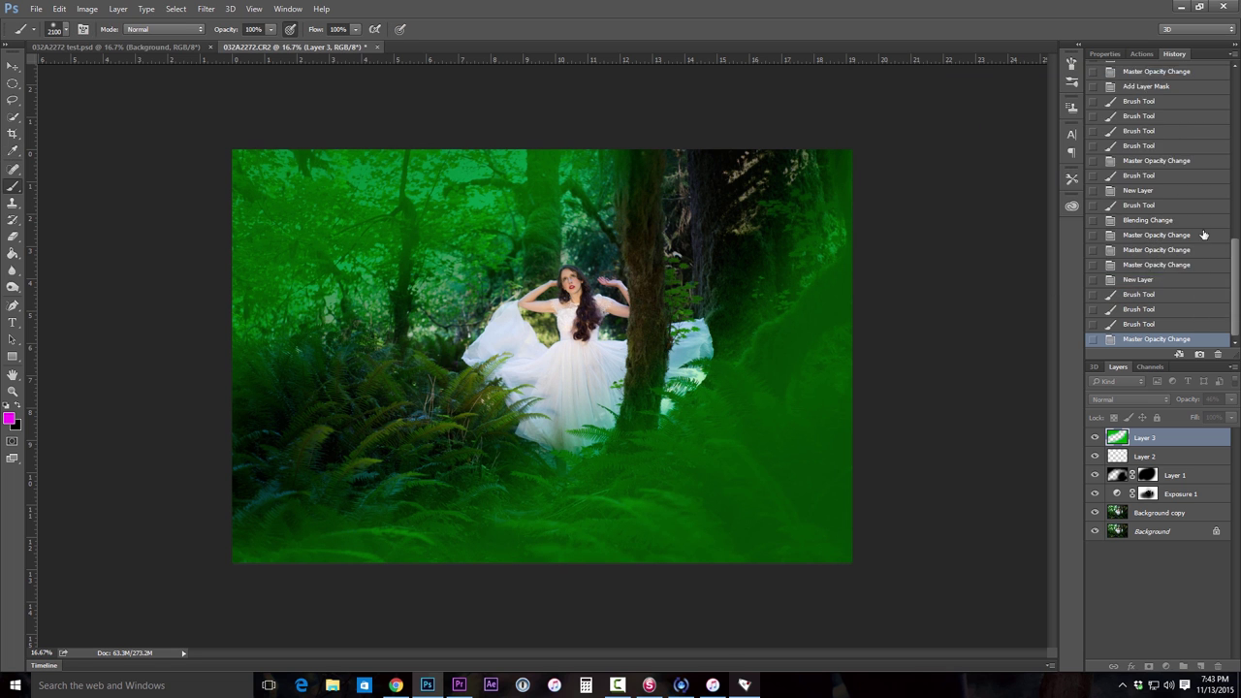
pyautogui.click(1233, 401)
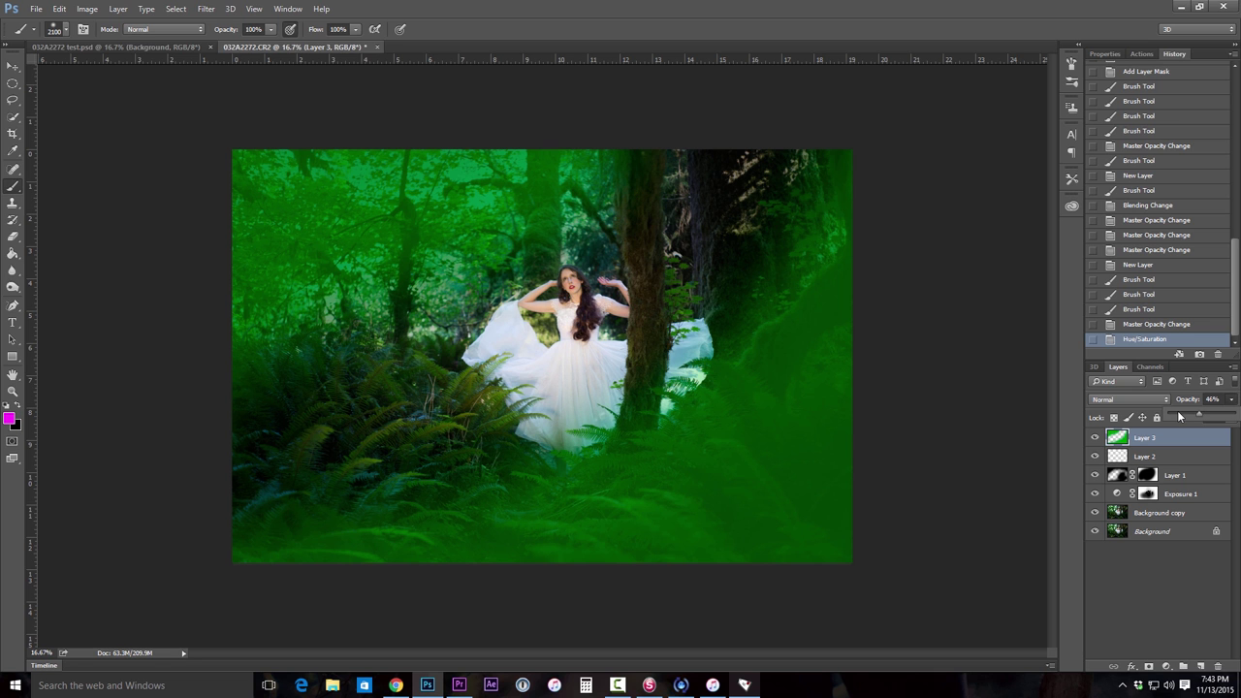
pyautogui.moveTo(1179, 412); pyautogui.dragTo(1188, 415)
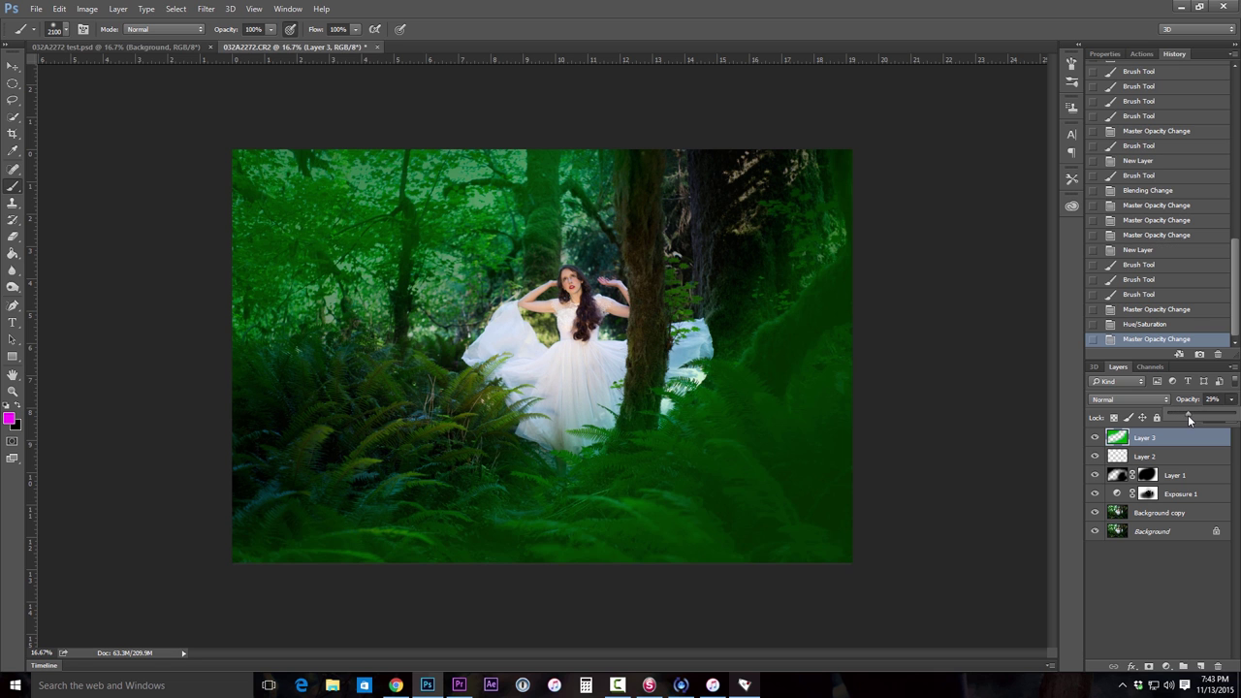
pyautogui.click(1118, 397)
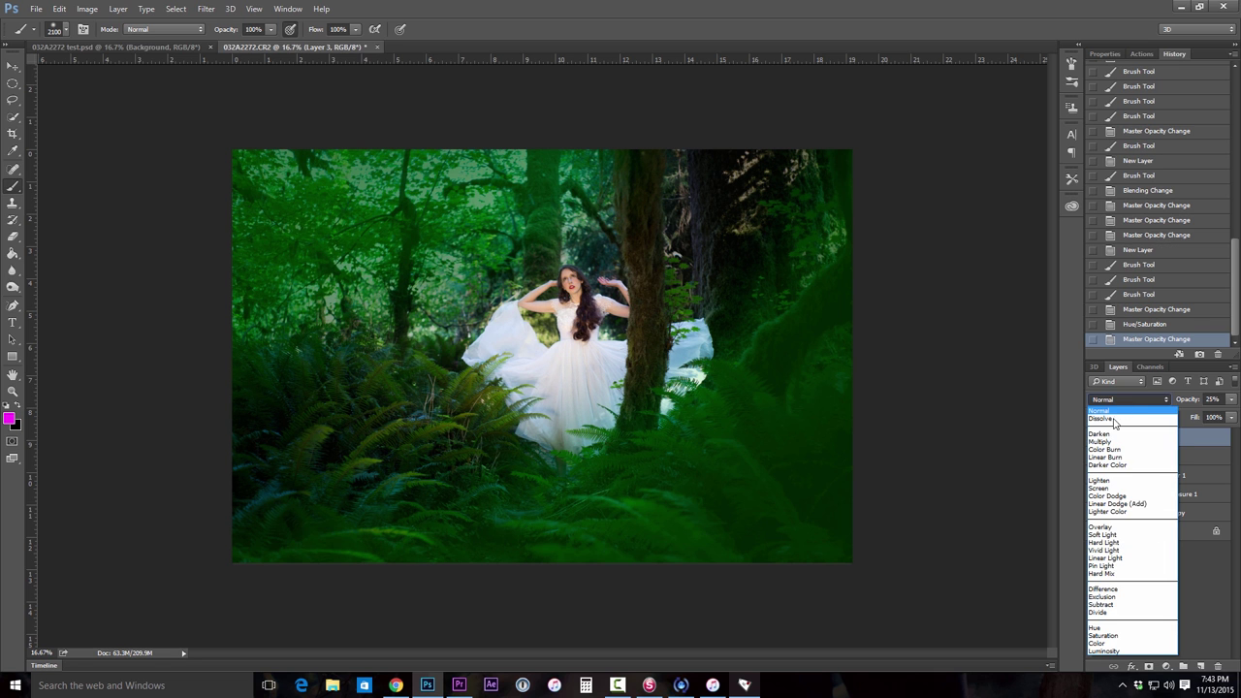
pyautogui.click(1101, 526)
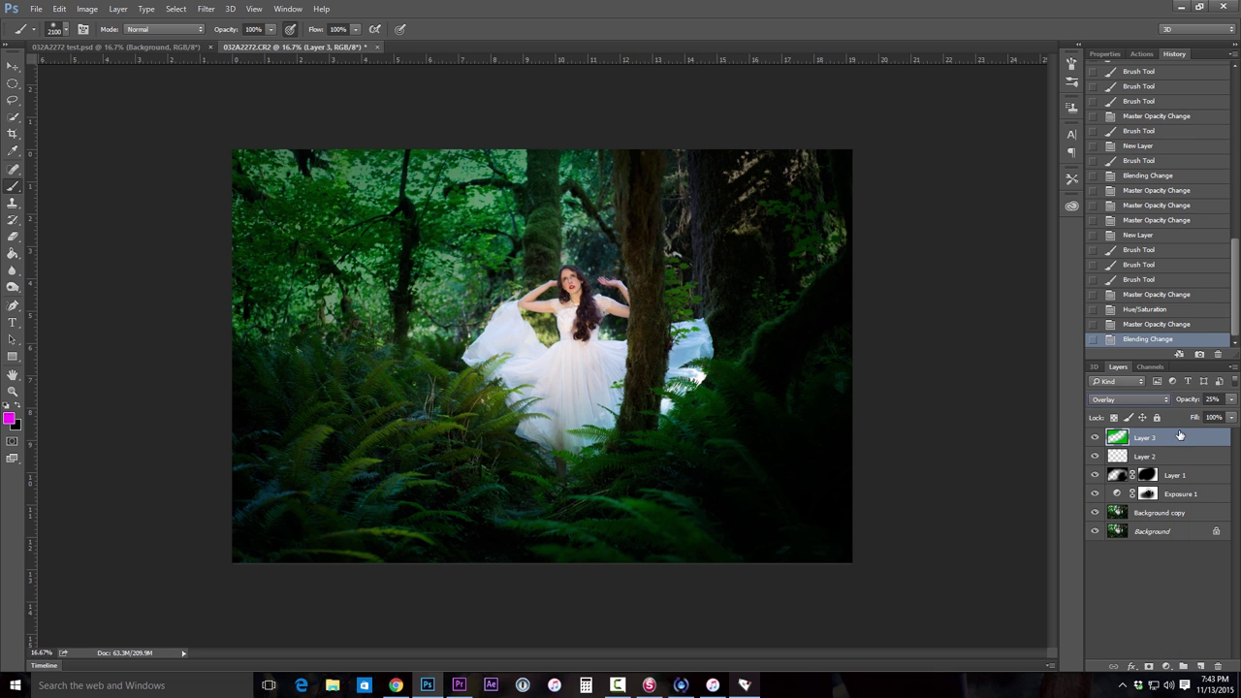
pyautogui.click(1232, 400)
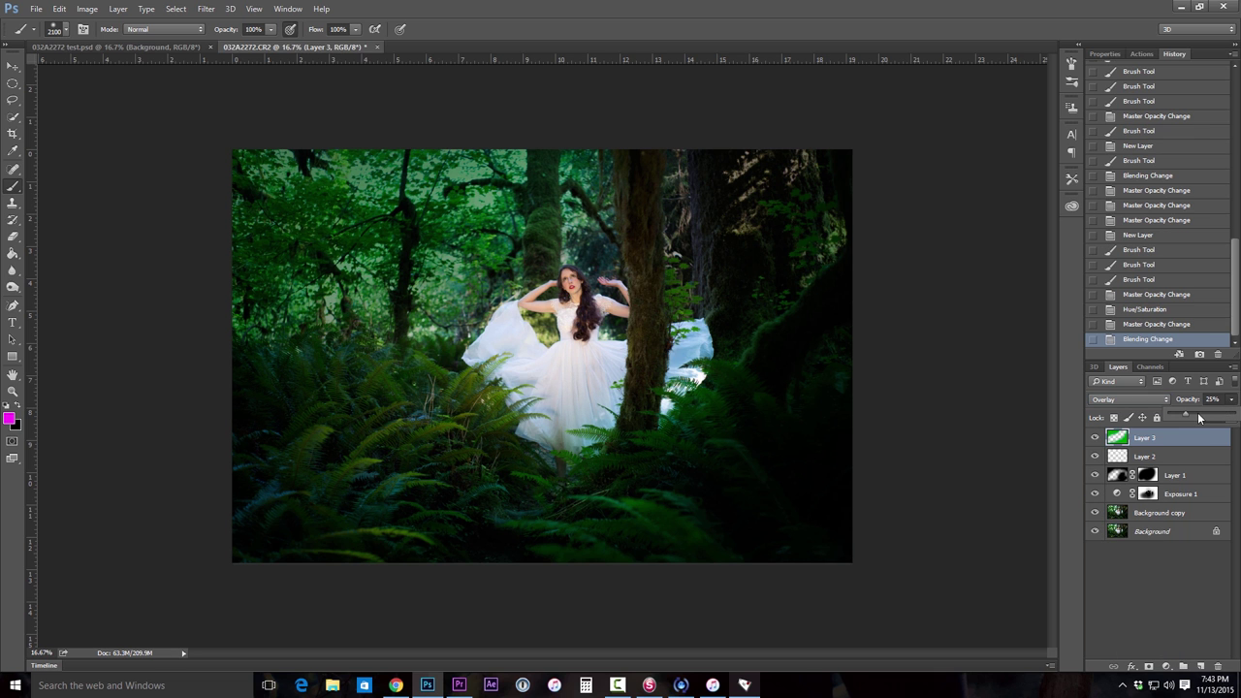
pyautogui.moveTo(1192, 418); pyautogui.dragTo(1191, 417)
pyautogui.moveTo(1185, 413); pyautogui.dragTo(1217, 413)
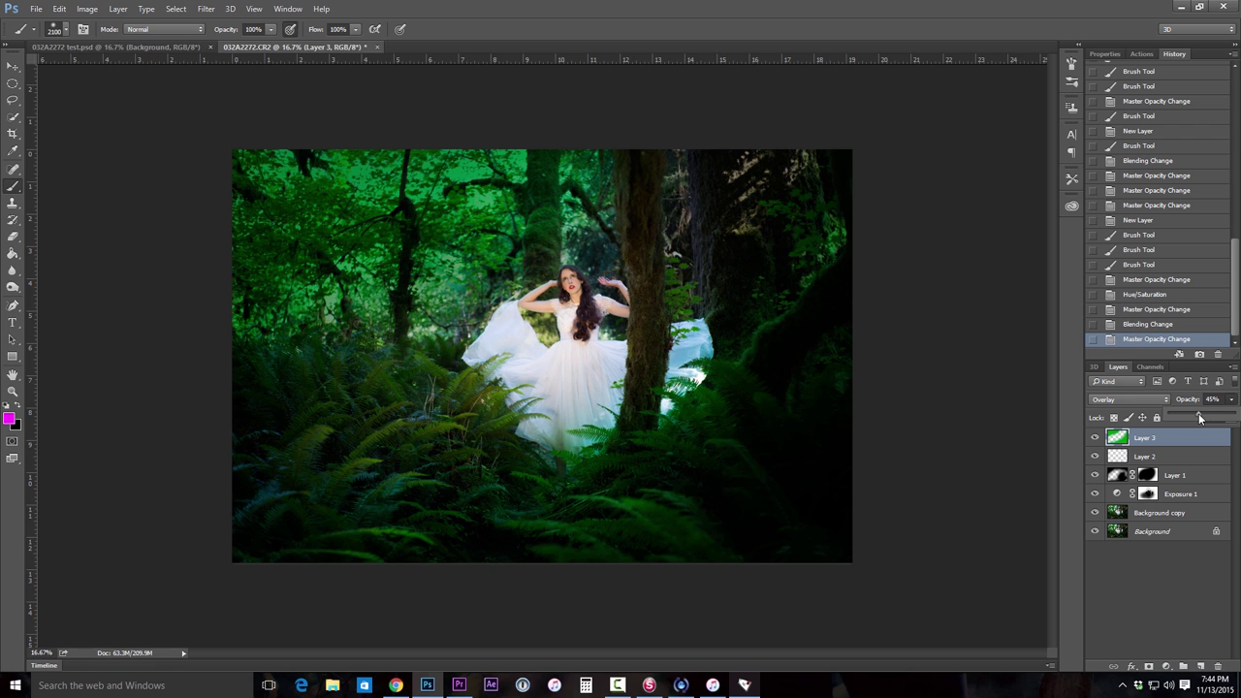
pyautogui.moveTo(1198, 412); pyautogui.dragTo(1200, 417)
# Step: Add a white mask to Layer 3 and, with a 36% brush, mask the wash off the upper trees and ferns
pyautogui.click(1149, 667)
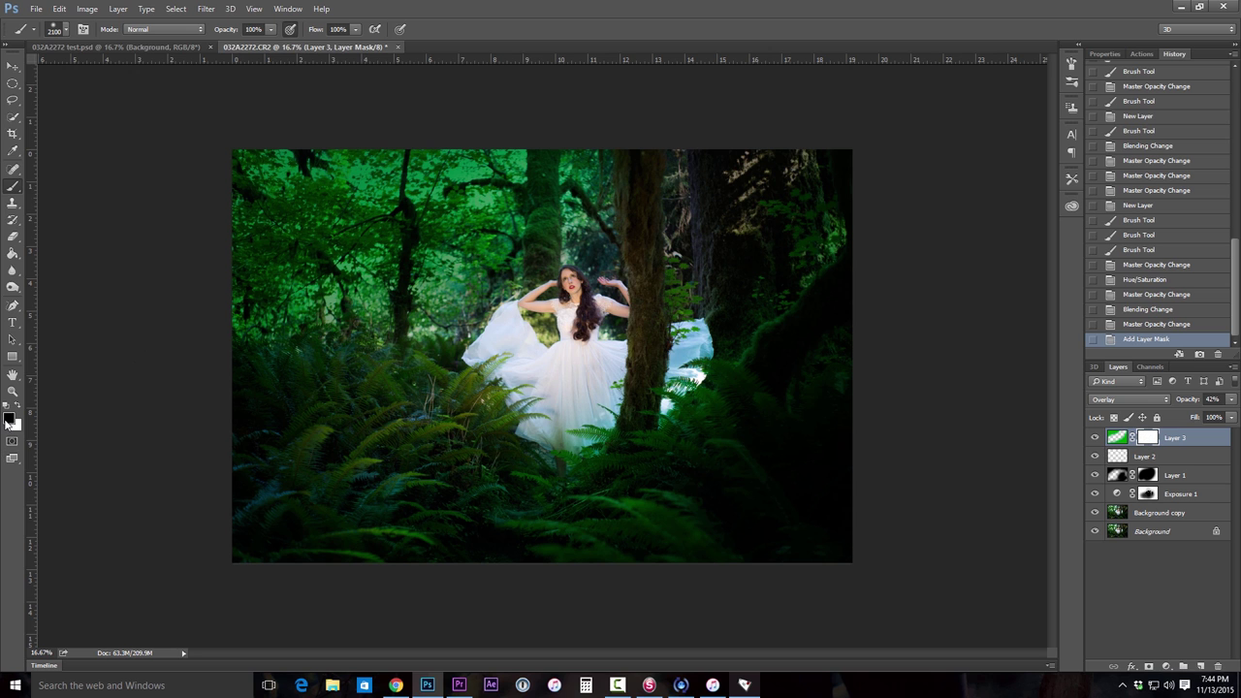
pyautogui.click(272, 30)
pyautogui.click(460, 7)
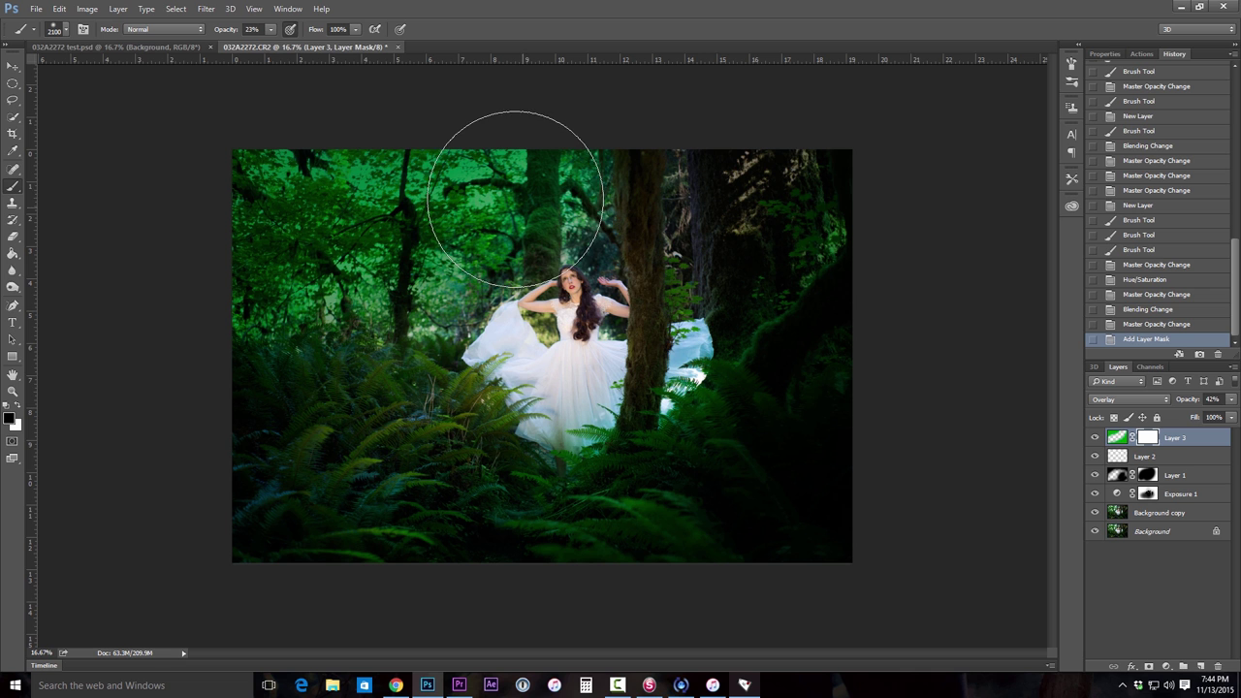
pyautogui.moveTo(418, 233)
pyautogui.mouseDown()
pyautogui.moveTo(277, 401)
pyautogui.moveTo(645, 125)
pyautogui.moveTo(487, 171)
pyautogui.moveTo(499, 165)
pyautogui.moveTo(443, 139)
pyautogui.moveTo(507, 106)
pyautogui.mouseUp()
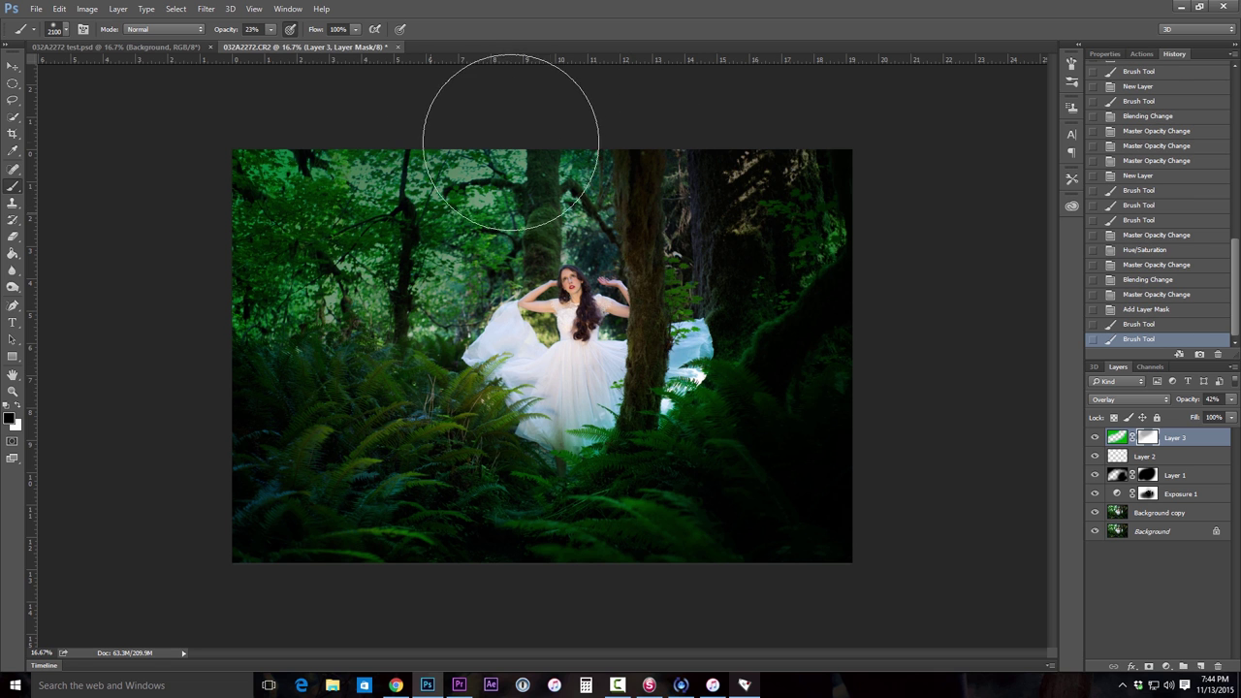
pyautogui.click(310, 360)
pyautogui.click(270, 31)
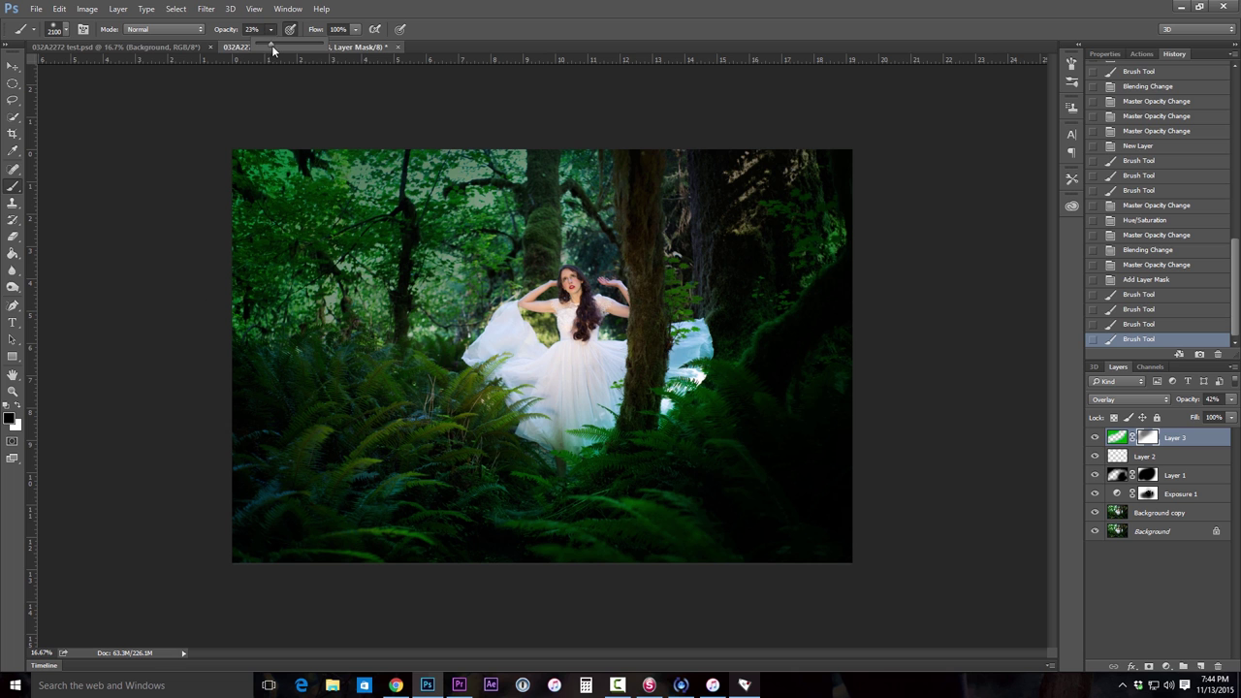
pyautogui.click(460, 298)
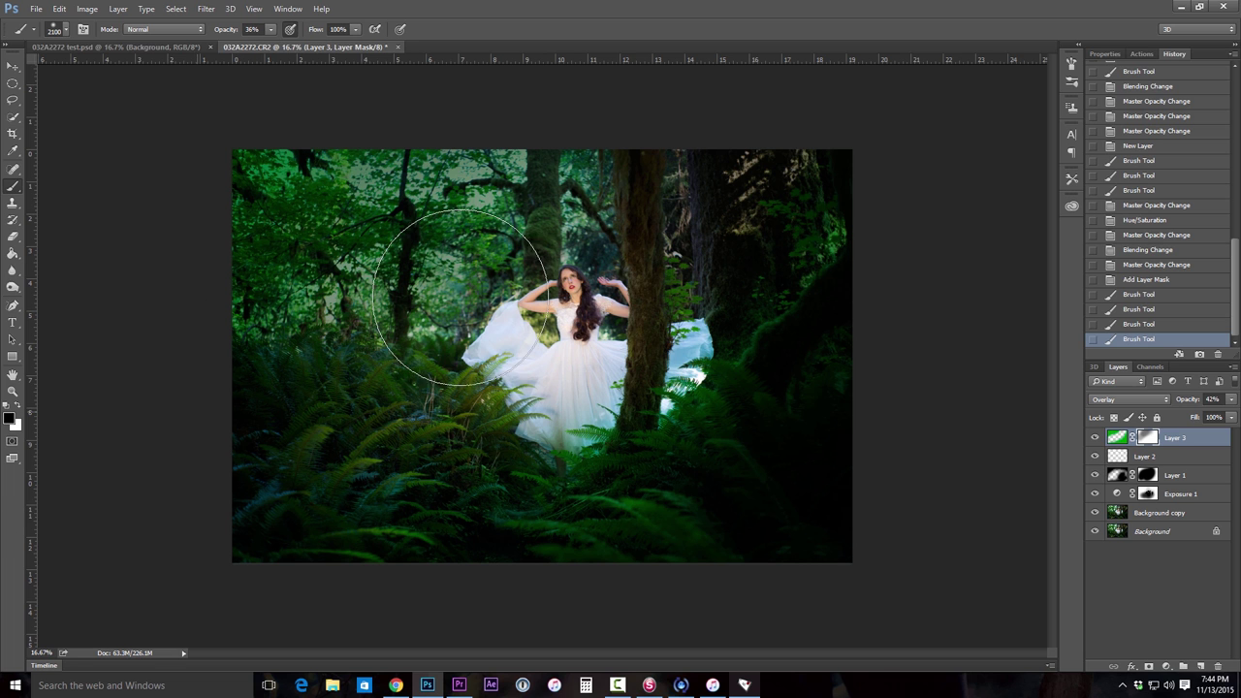
# Step: Paint the mask along the left side, the upper-left corner and the lower-left ferns
pyautogui.click(366, 387)
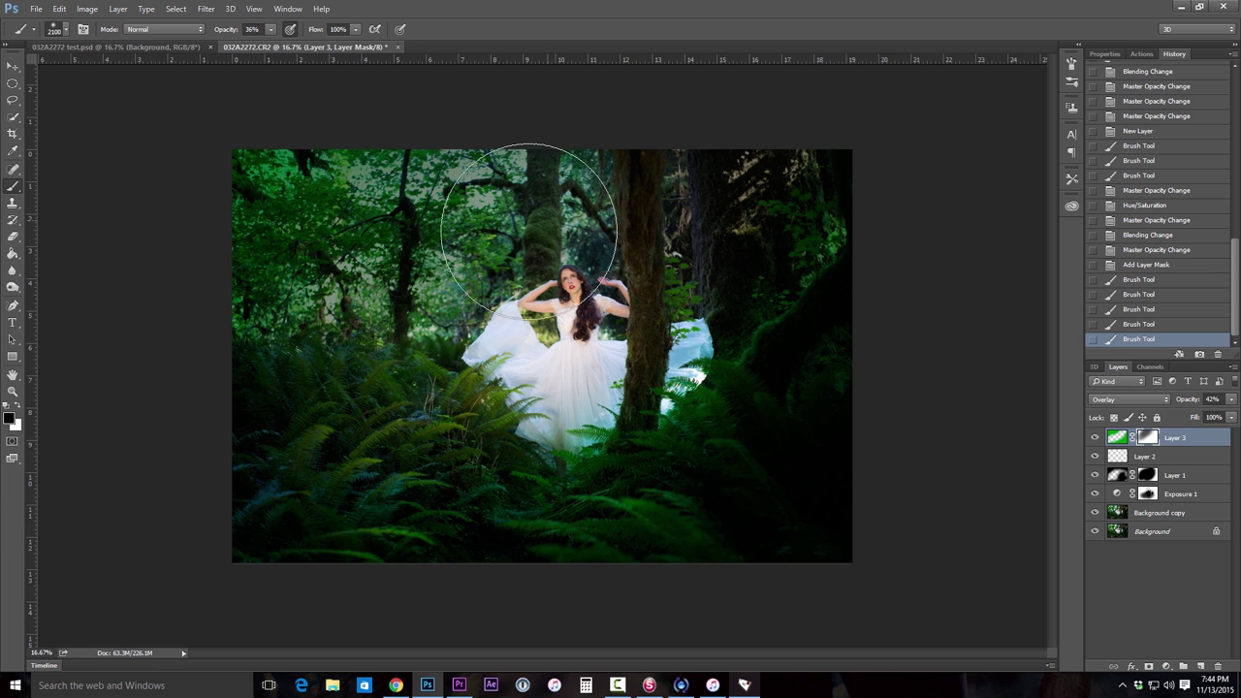
pyautogui.click(249, 355)
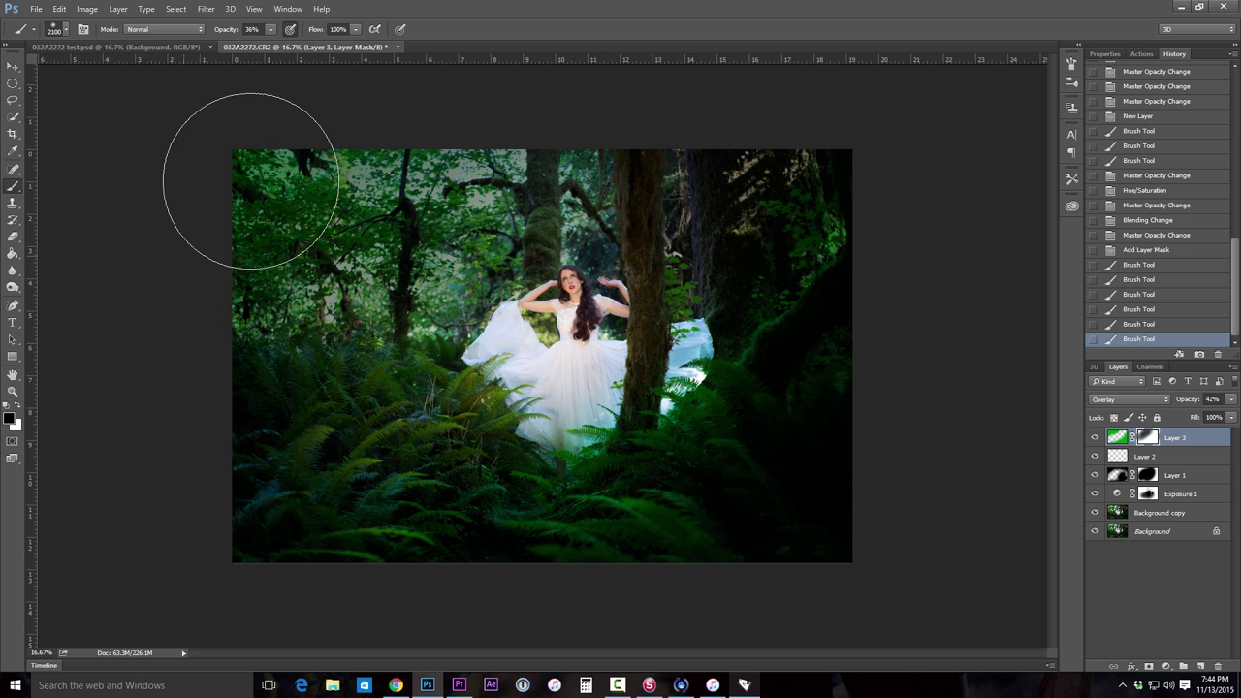
pyautogui.click(232, 213)
pyautogui.click(261, 180)
pyautogui.click(241, 288)
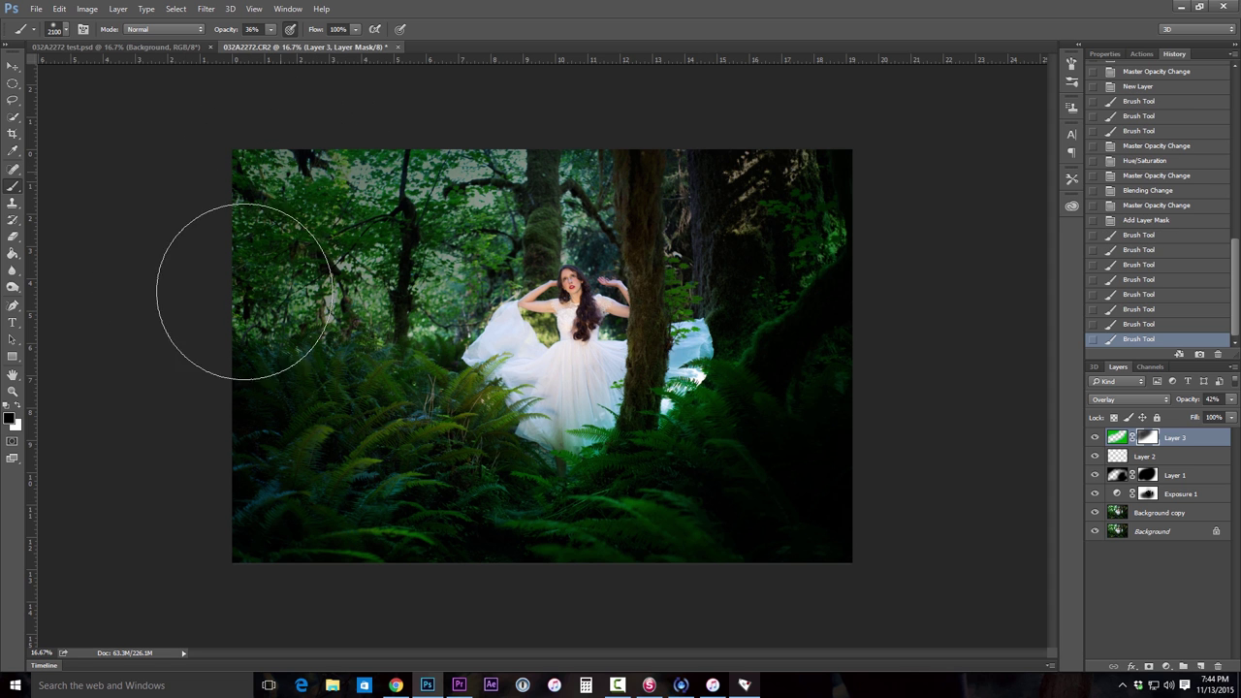
pyautogui.click(374, 457)
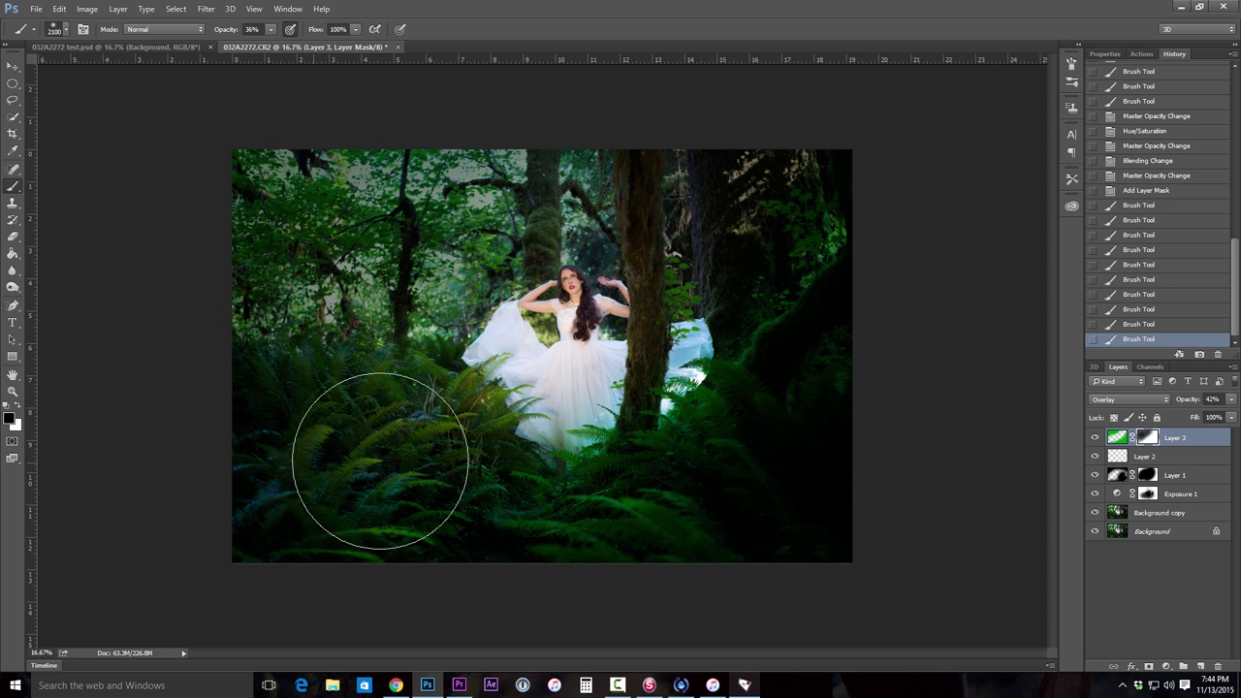
# Step: Mask the green wash in the upper-right canopy, refine it, and add an empty Layer 4
pyautogui.click(867, 188)
pyautogui.click(861, 183)
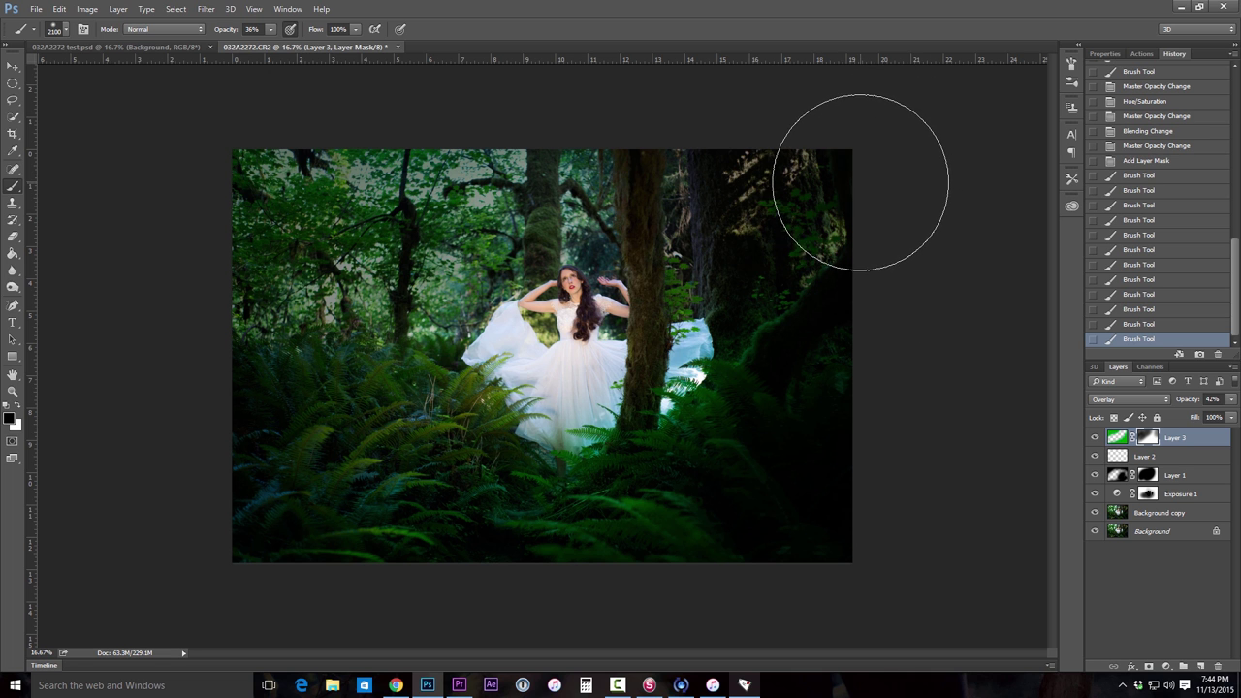
pyautogui.click(798, 190)
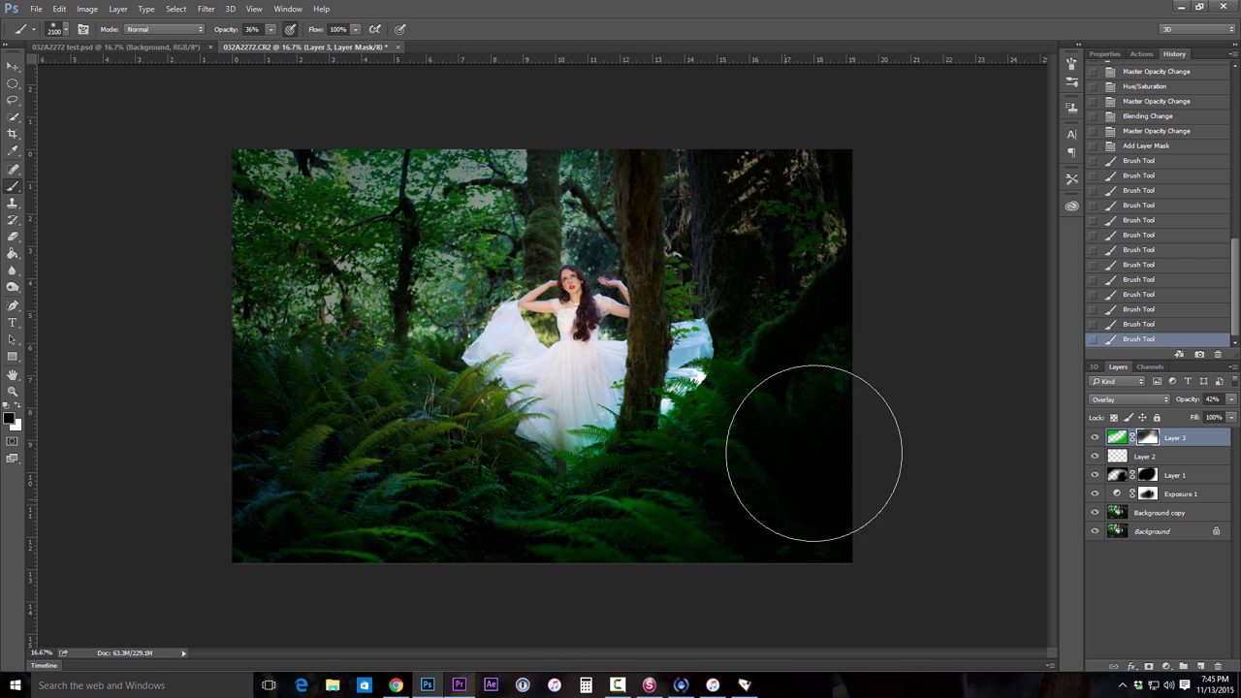
pyautogui.click(903, 365)
pyautogui.click(747, 180)
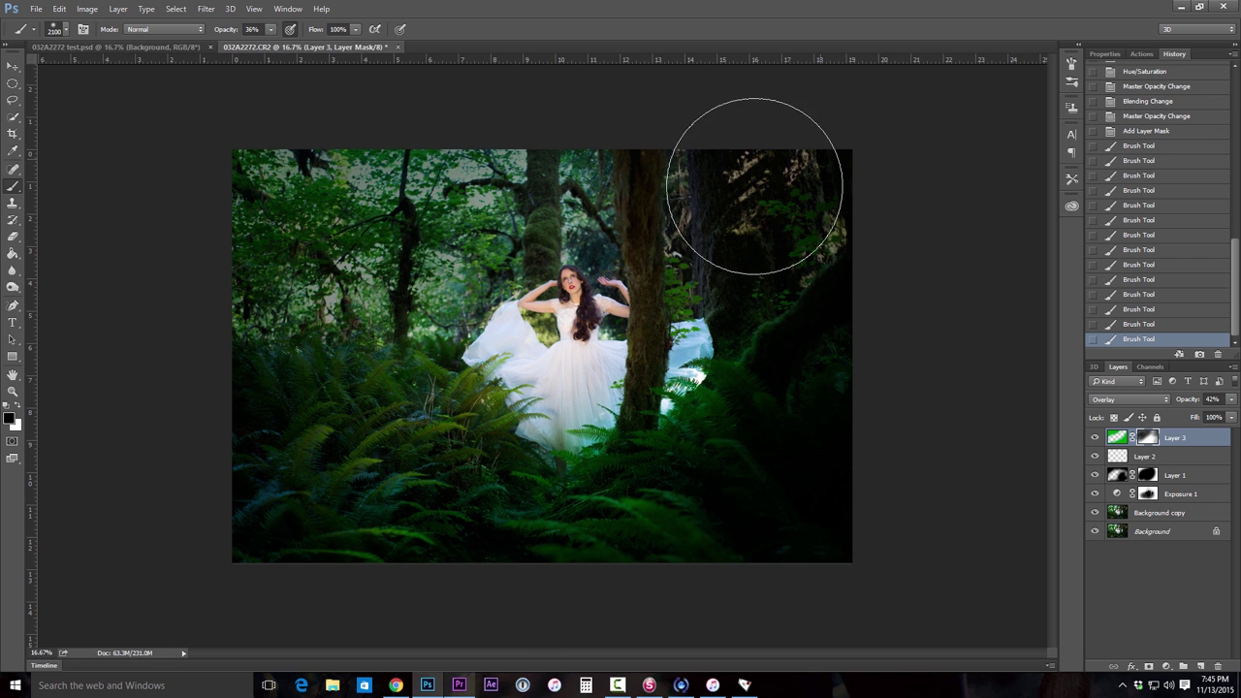
pyautogui.click(319, 442)
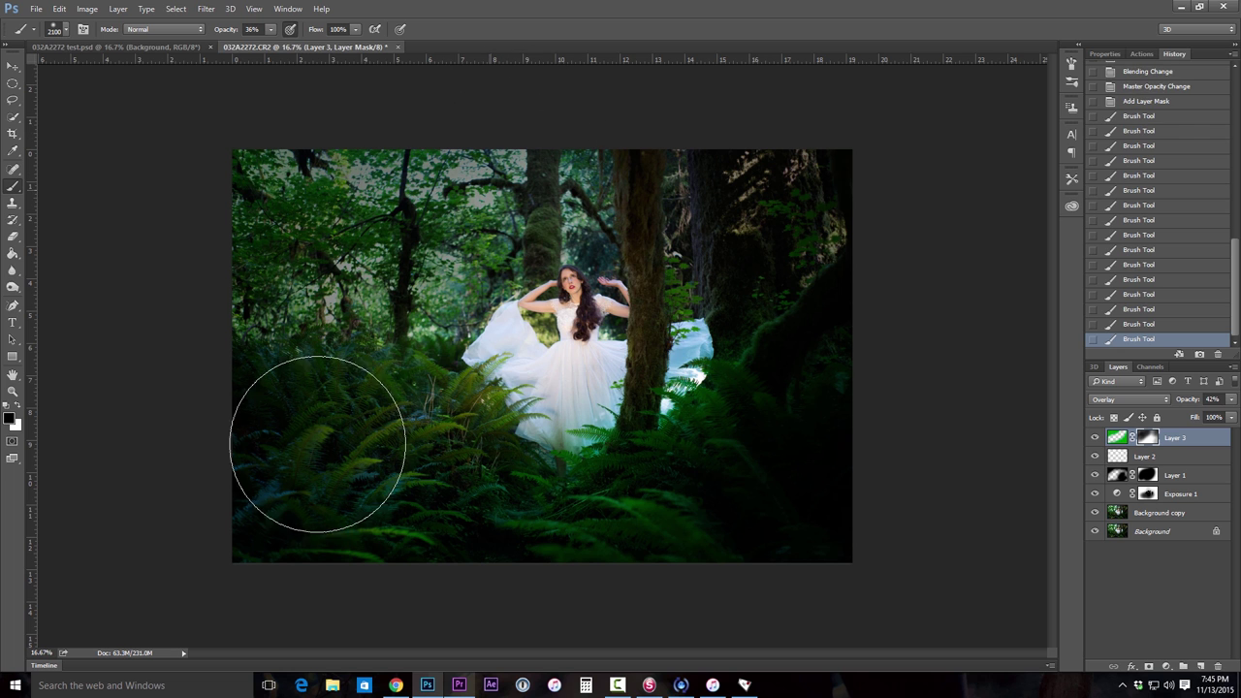
pyautogui.click(595, 222)
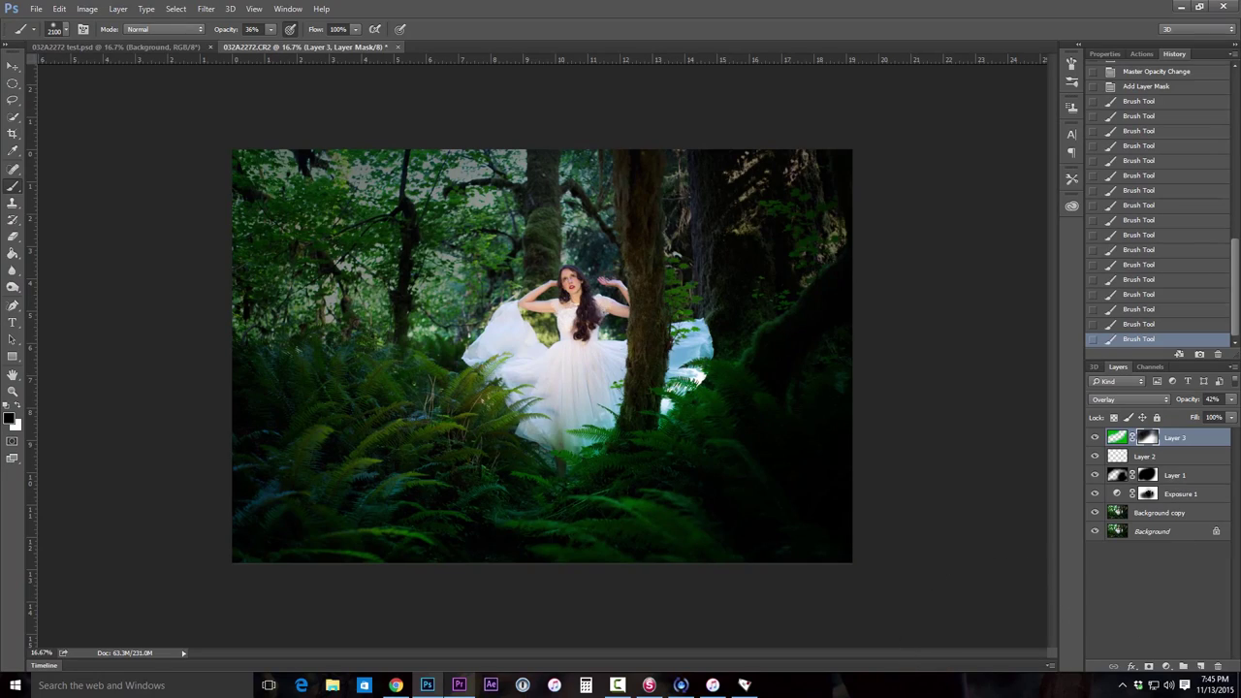
pyautogui.click(1199, 668)
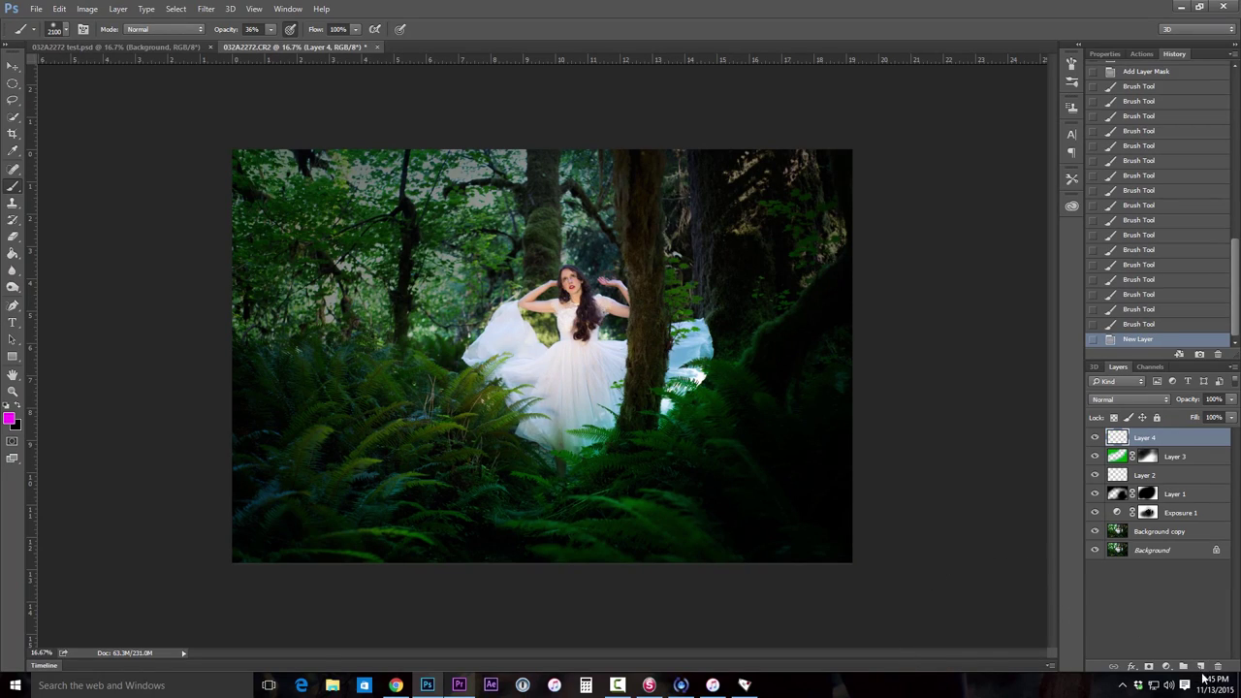
# Step: Paint a soft orange-yellow glow over the left trees and ferns on Layer 4, faded to 39% opacity
pyautogui.click(9, 419)
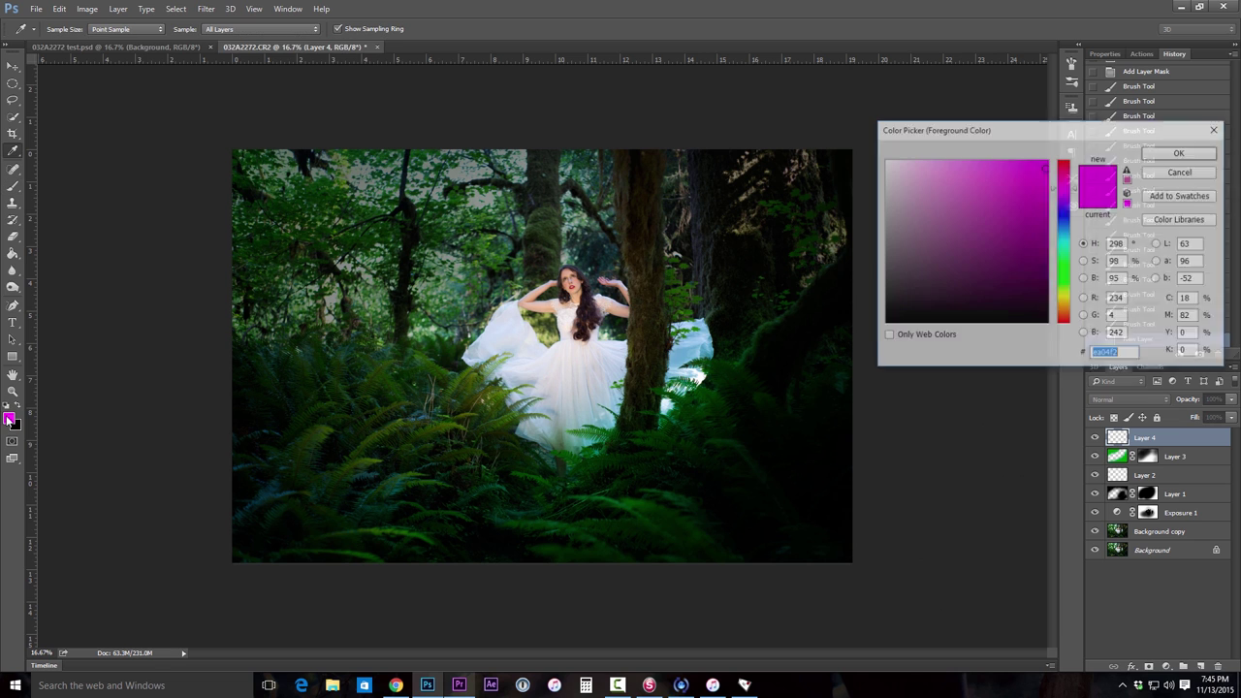
pyautogui.click(1063, 303)
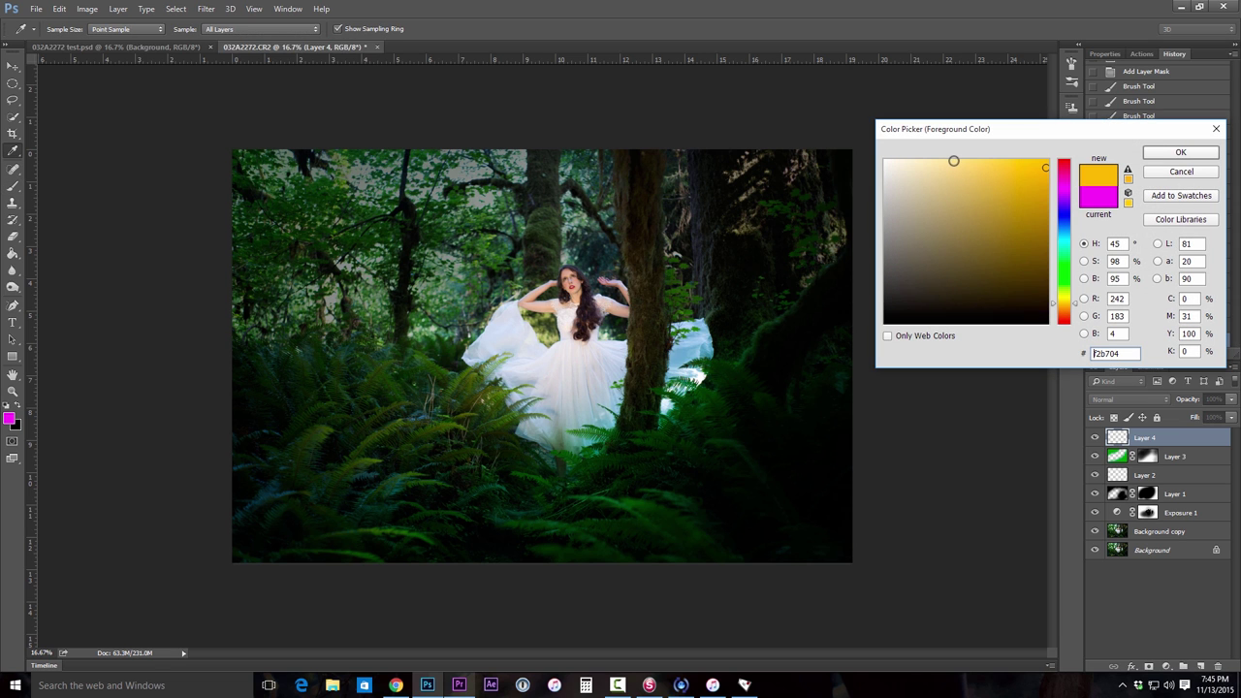
pyautogui.click(1180, 153)
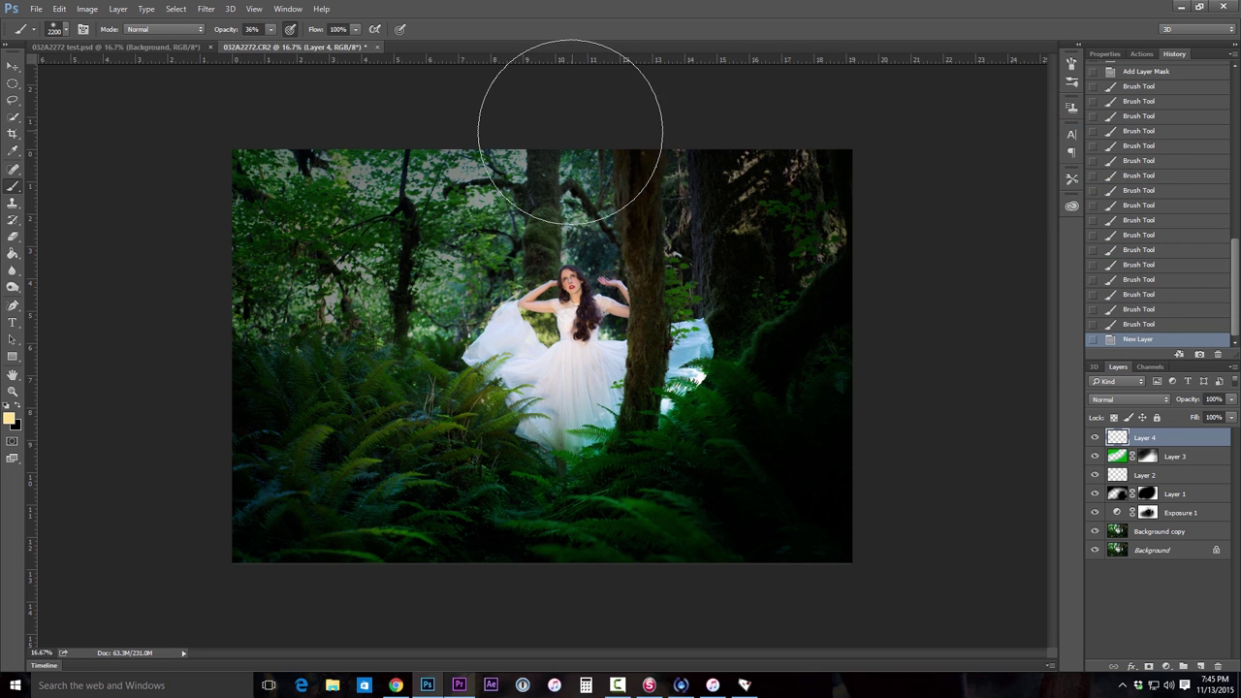
pyautogui.moveTo(499, 166)
pyautogui.mouseDown()
pyautogui.moveTo(185, 388)
pyautogui.moveTo(180, 374)
pyautogui.mouseUp()
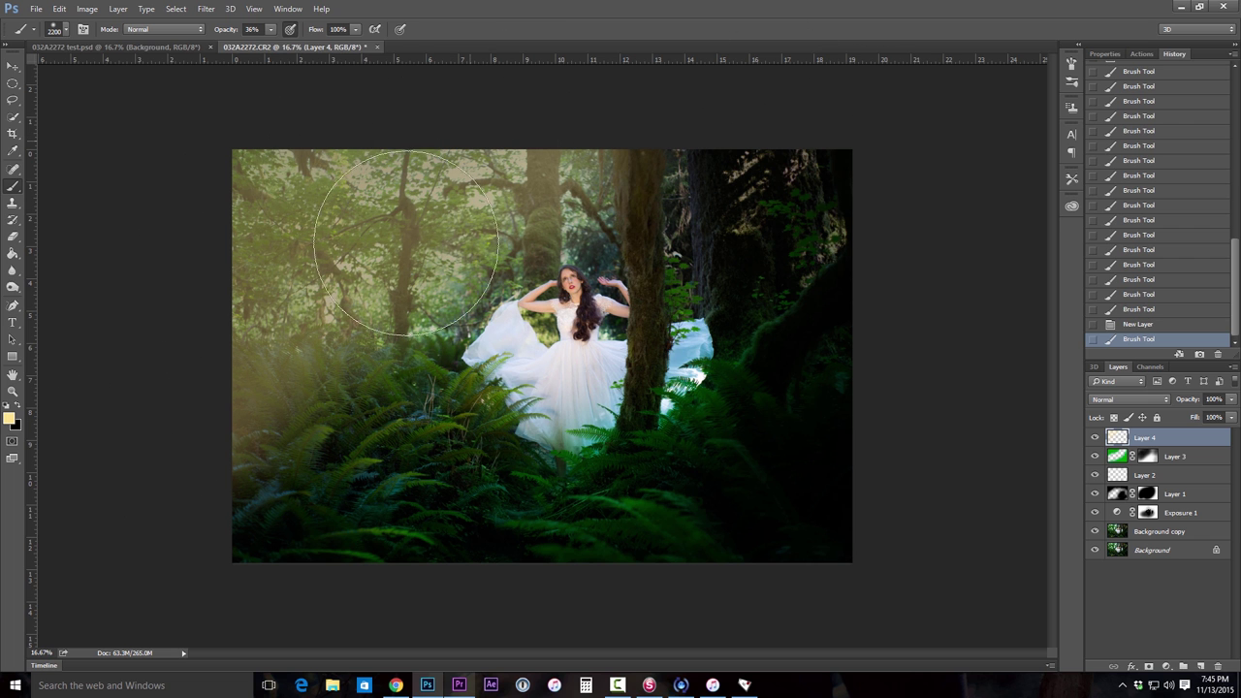
pyautogui.moveTo(475, 194)
pyautogui.mouseDown()
pyautogui.moveTo(174, 559)
pyautogui.moveTo(327, 152)
pyautogui.moveTo(404, 125)
pyautogui.moveTo(166, 436)
pyautogui.mouseUp()
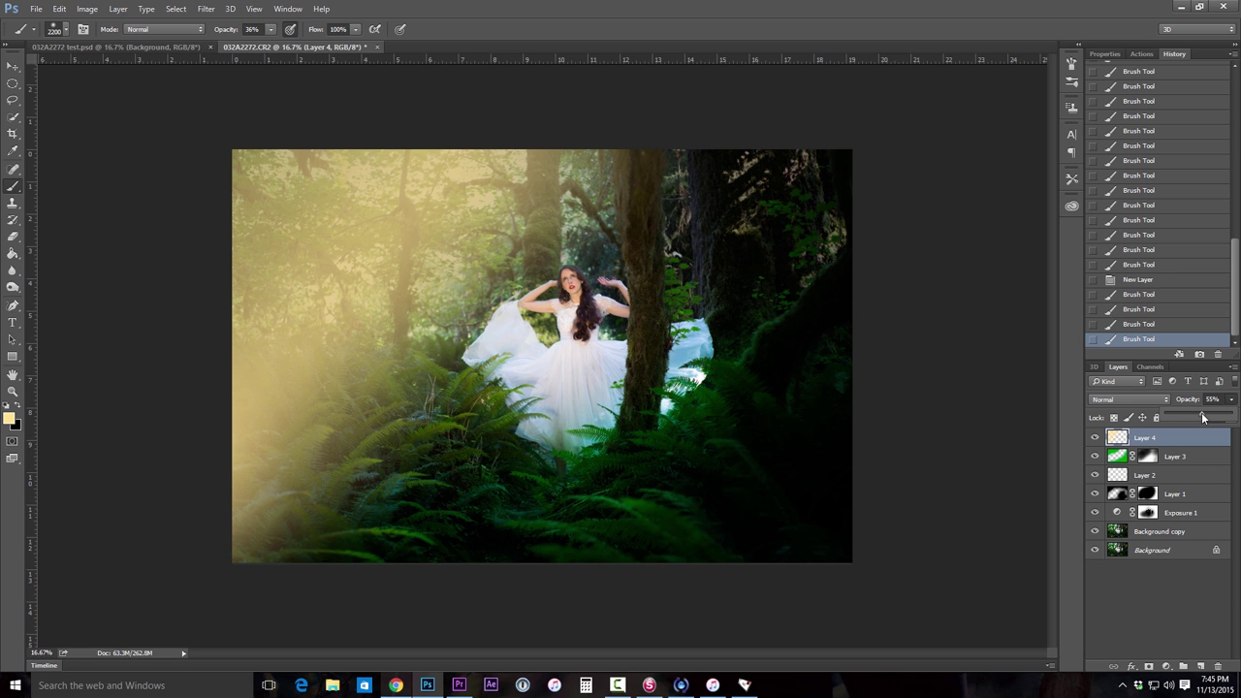
pyautogui.moveTo(1202, 417); pyautogui.dragTo(1190, 414)
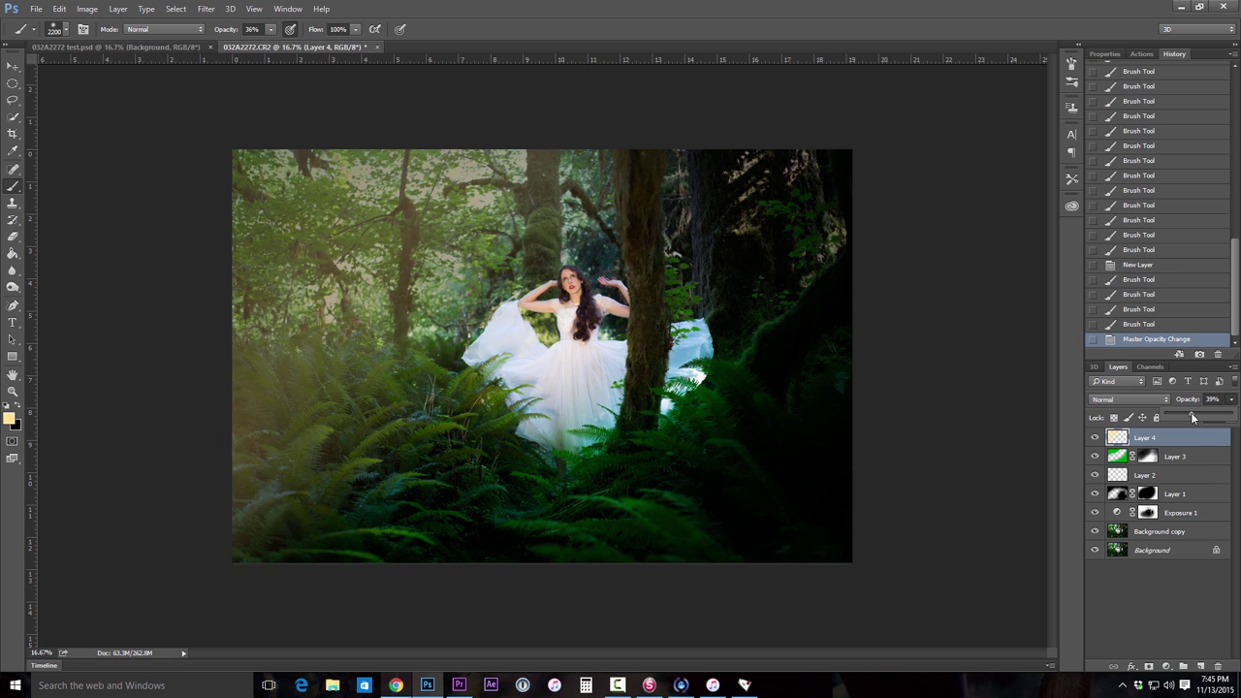
# Step: Try Overlay, then set the glow layer to Screen blending at about 20% opacity
pyautogui.click(1120, 398)
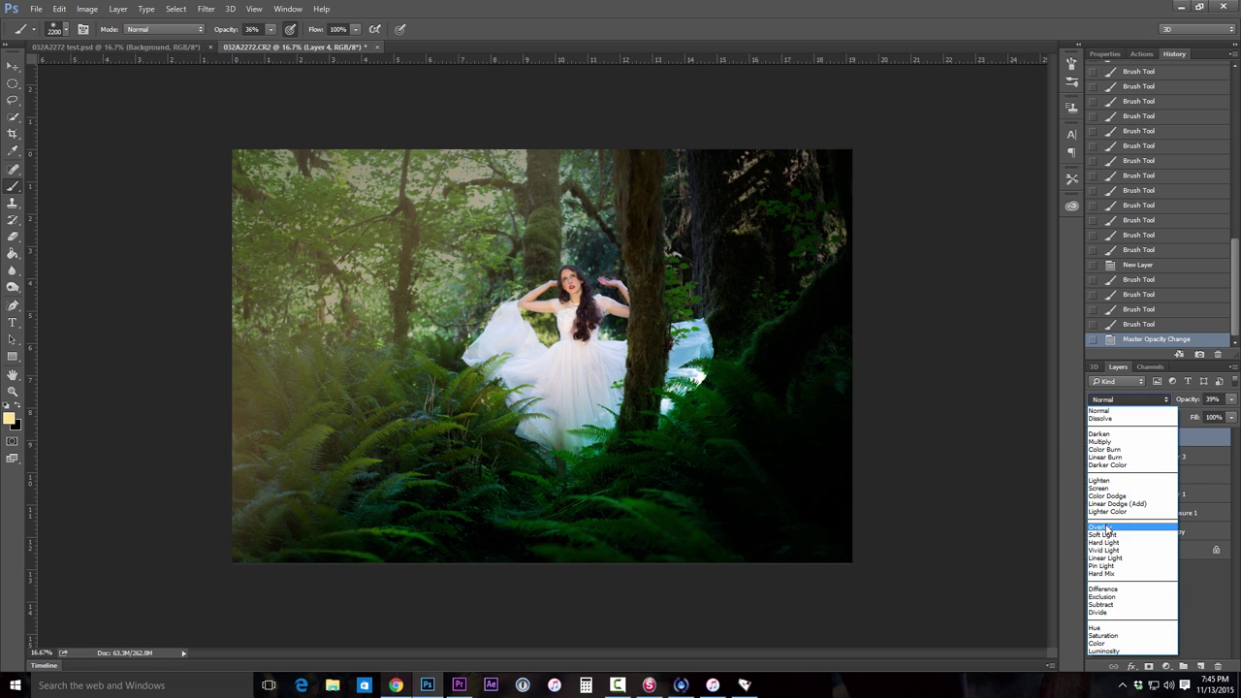
pyautogui.click(1106, 527)
pyautogui.click(1116, 397)
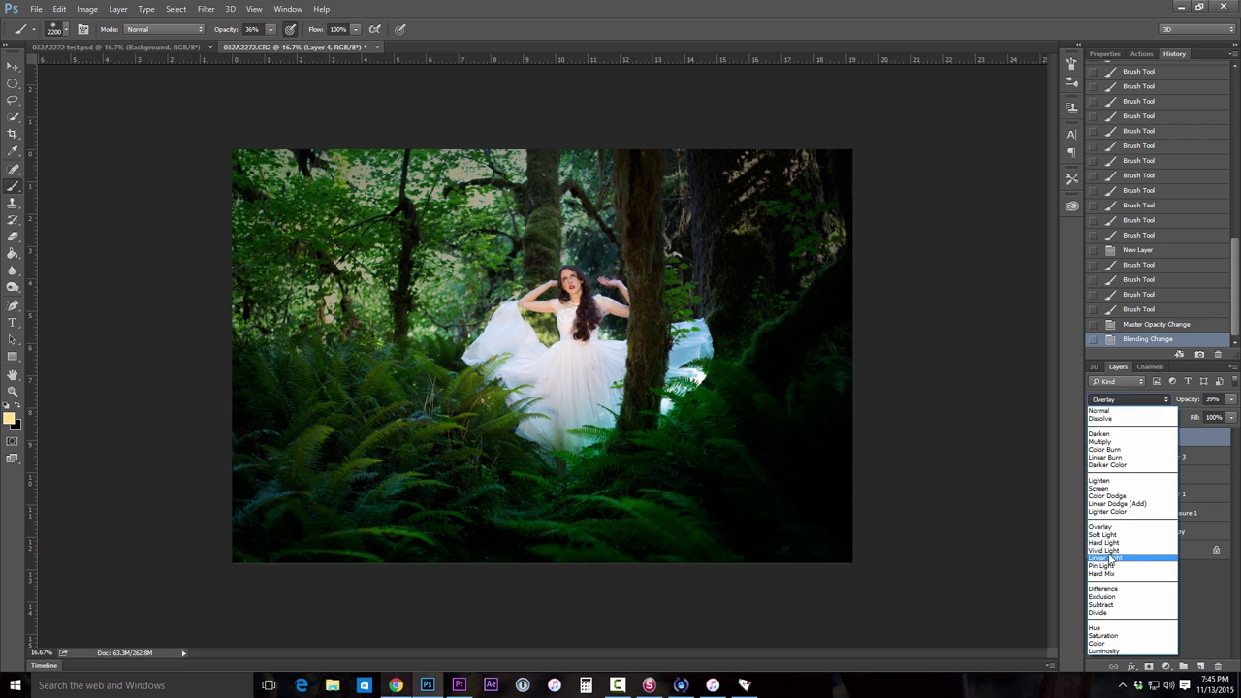
pyautogui.click(1098, 486)
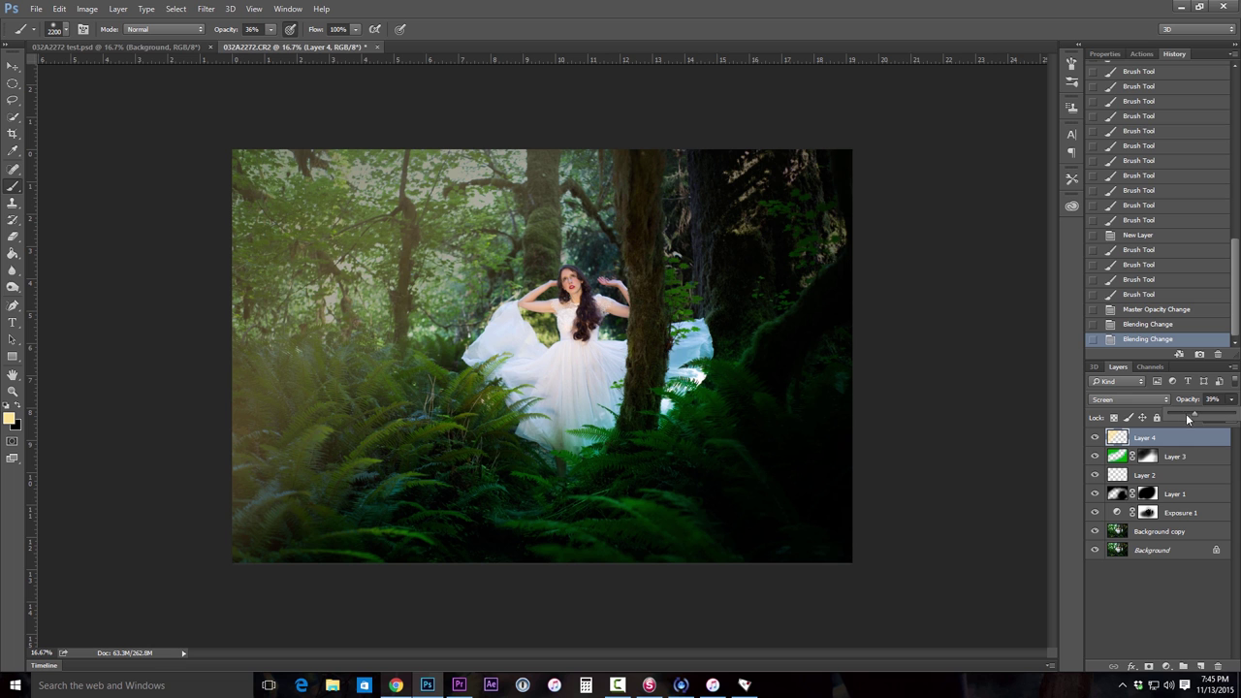
pyautogui.moveTo(1186, 418); pyautogui.dragTo(1183, 417)
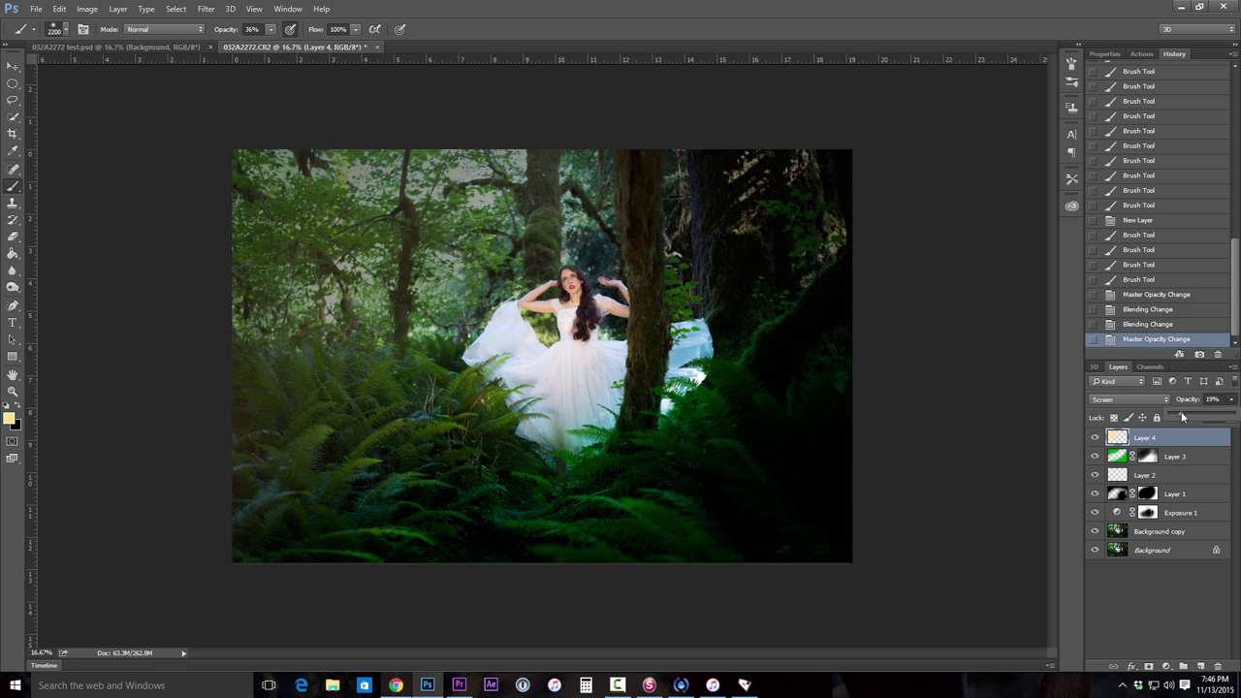
pyautogui.moveTo(1181, 416); pyautogui.dragTo(1179, 417)
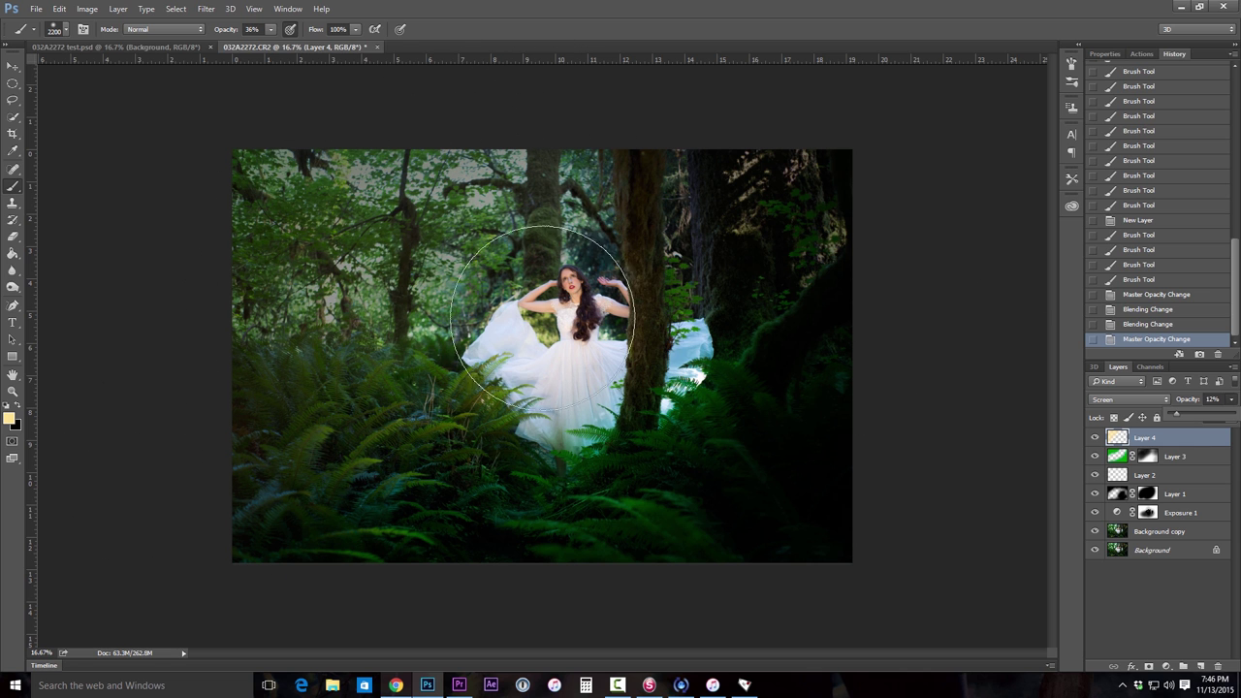
pyautogui.moveTo(1182, 407); pyautogui.dragTo(1183, 407)
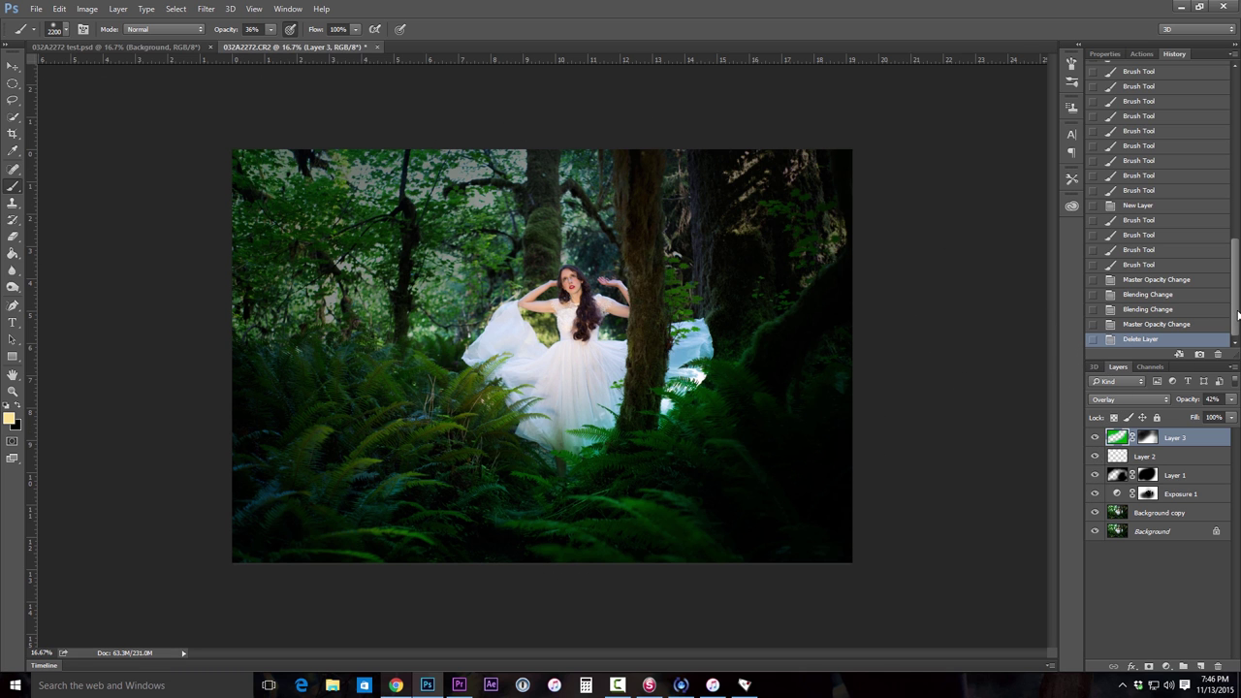
# Step: Scroll the History panel to the top and select the original 032A2272.CR2 snapshot
pyautogui.moveTo(1237, 315); pyautogui.dragTo(1210, 105)
pyautogui.click(1158, 68)
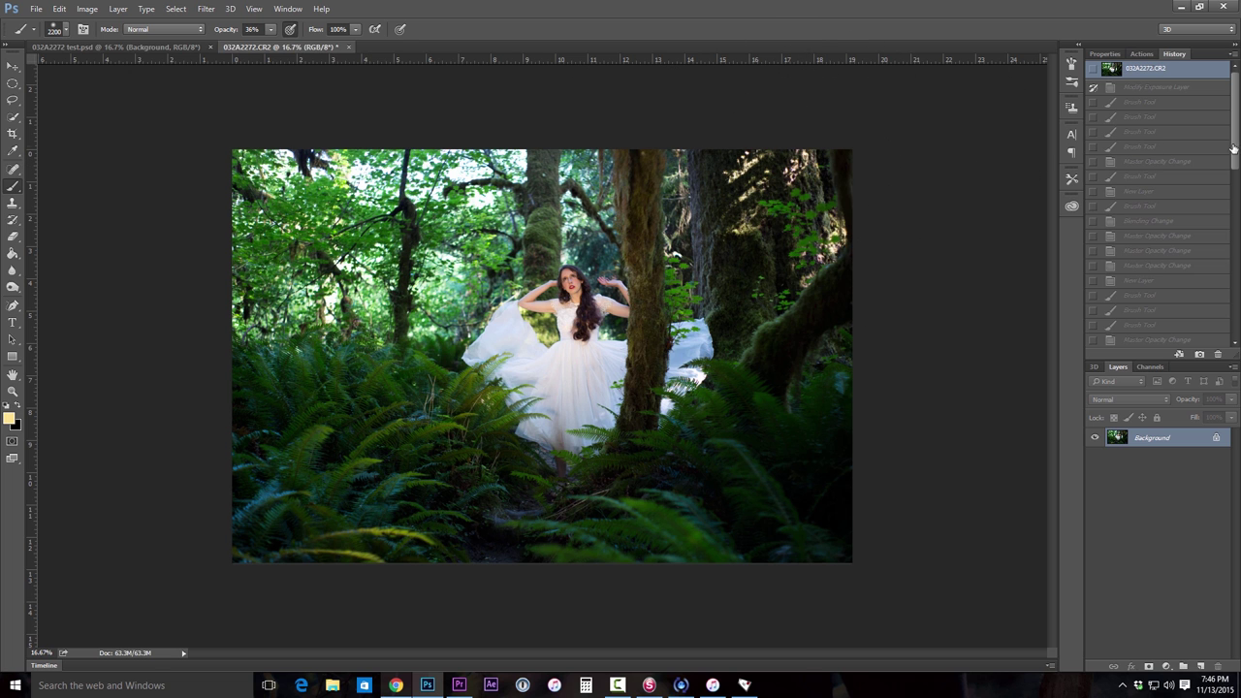
# Step: Scroll the History panel to the bottom and select the final Delete Layer state
pyautogui.moveTo(1234, 97); pyautogui.dragTo(1234, 291)
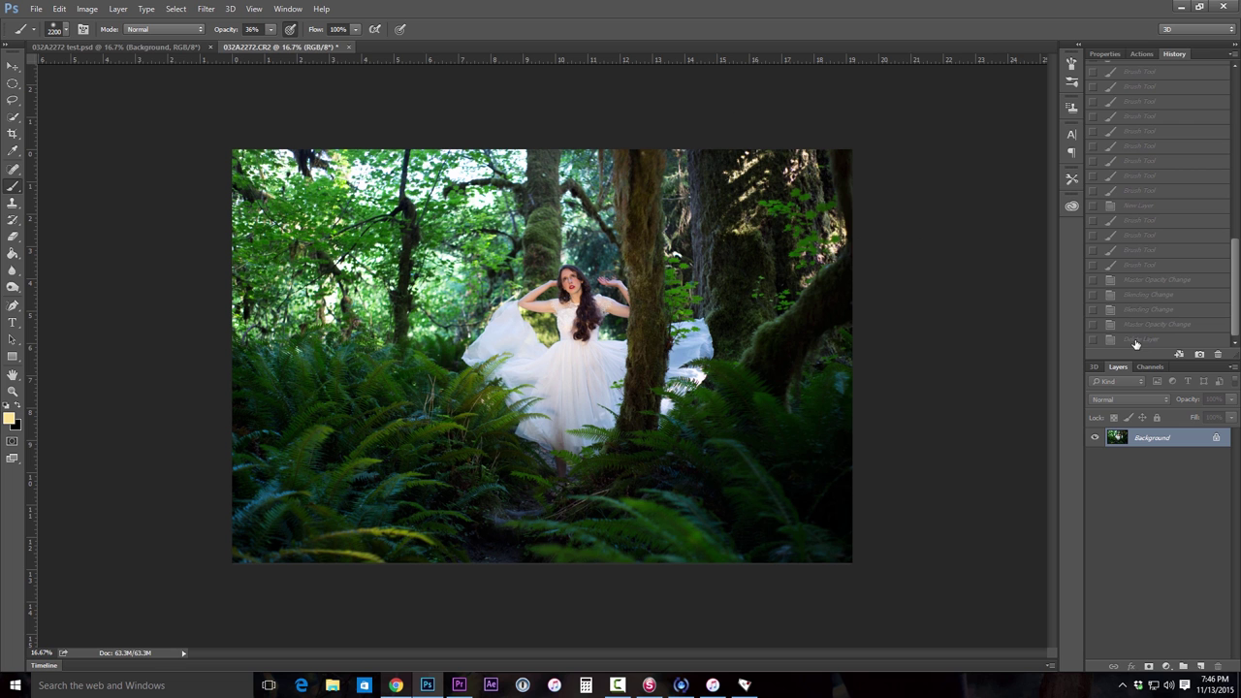
pyautogui.click(1136, 340)
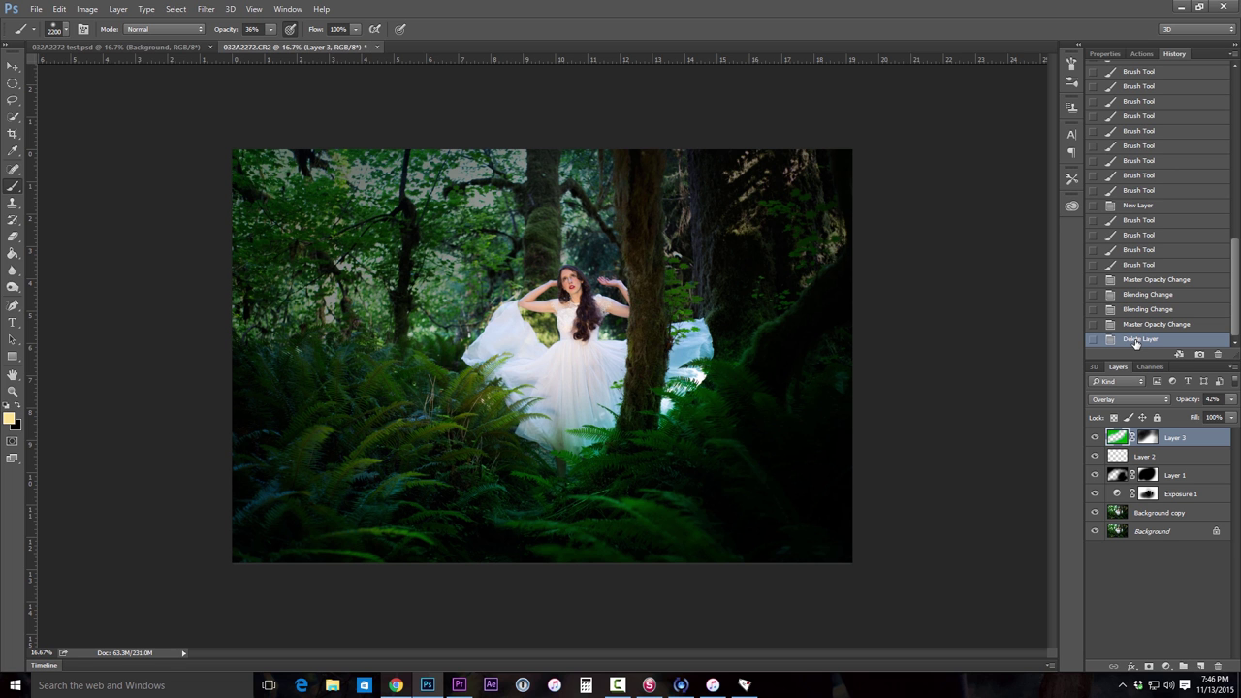